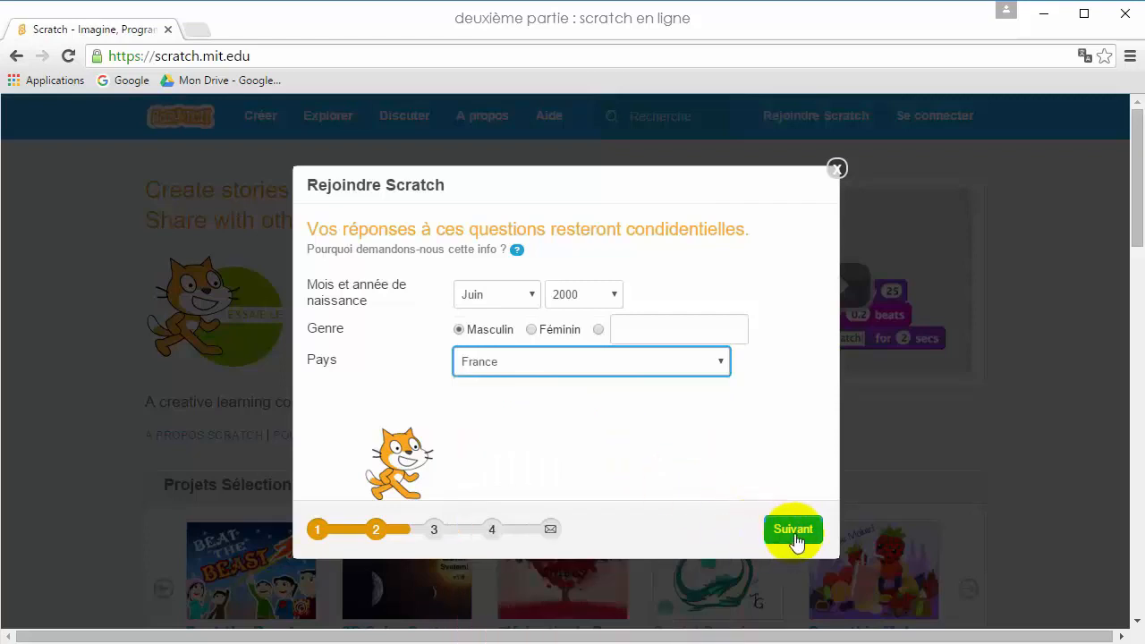
Enter the account e-mail address in both signup e-mail fields.
{"action": "left_click", "coordinate": [549, 299]}
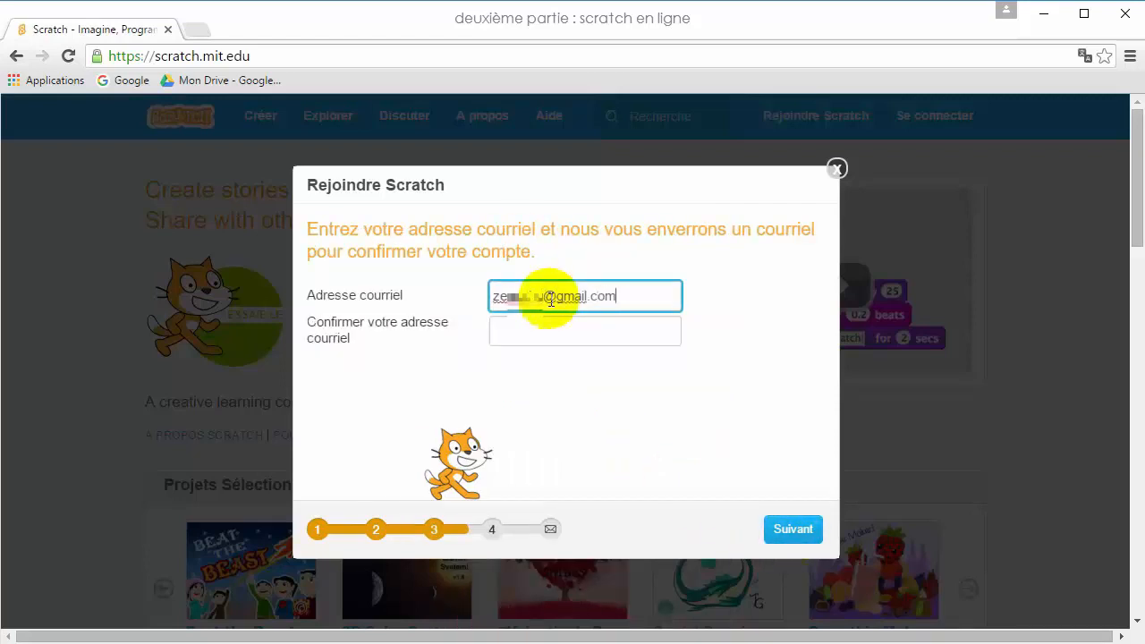
{"action": "key", "text": "Tab"}
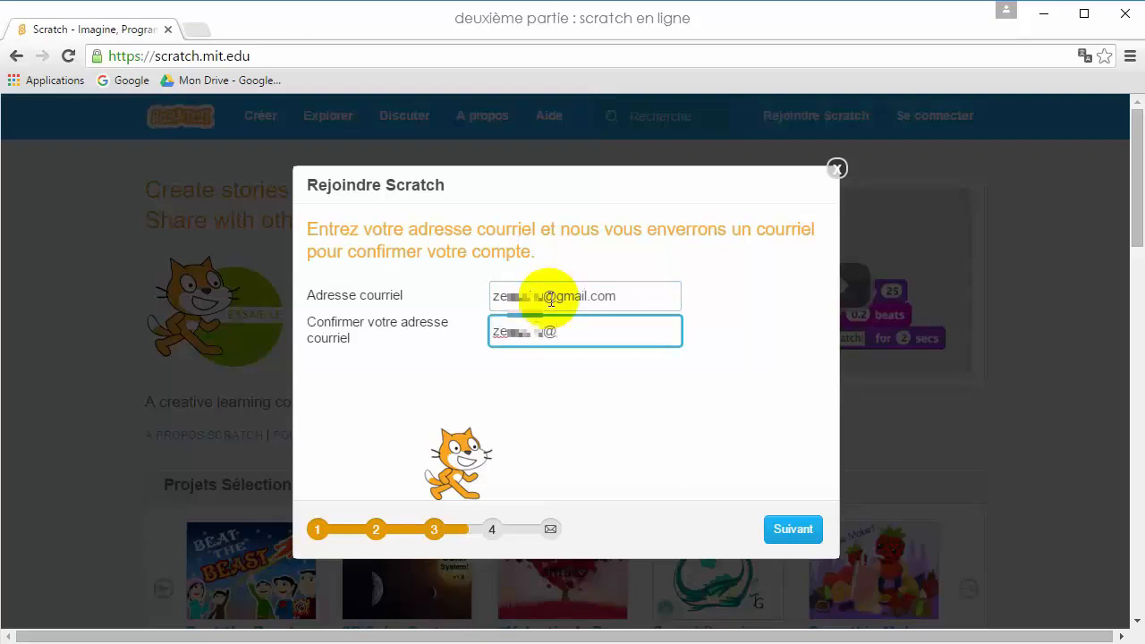
Submit the signup, reach the Scratch home page, and decline Chrome's password saving.
{"action": "left_click", "coordinate": [810, 535]}
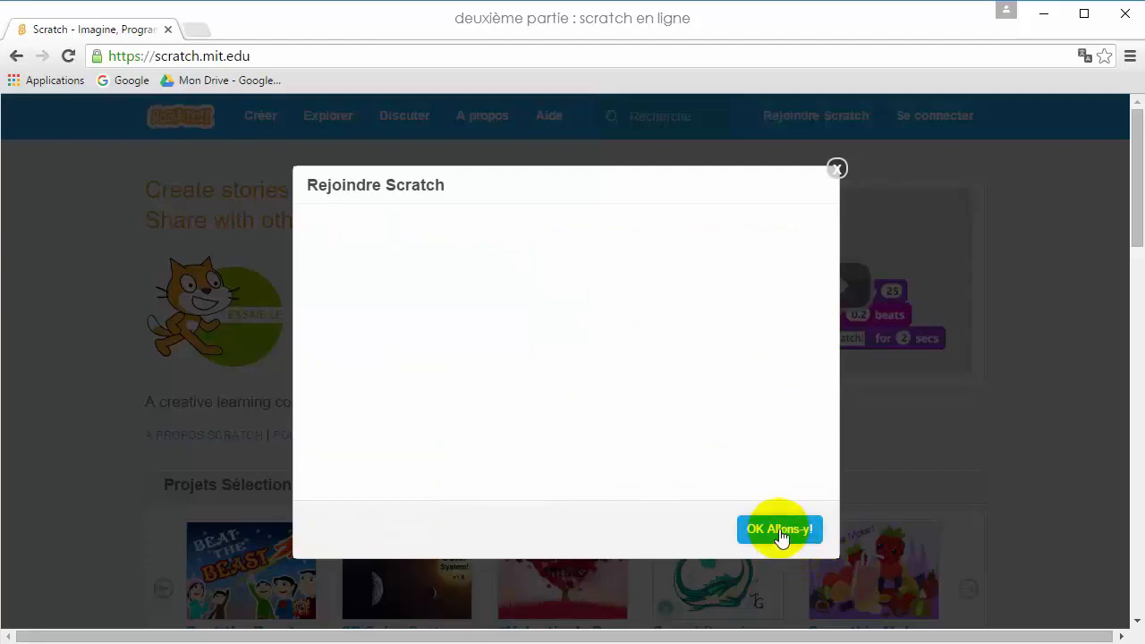
{"action": "left_click", "coordinate": [779, 529]}
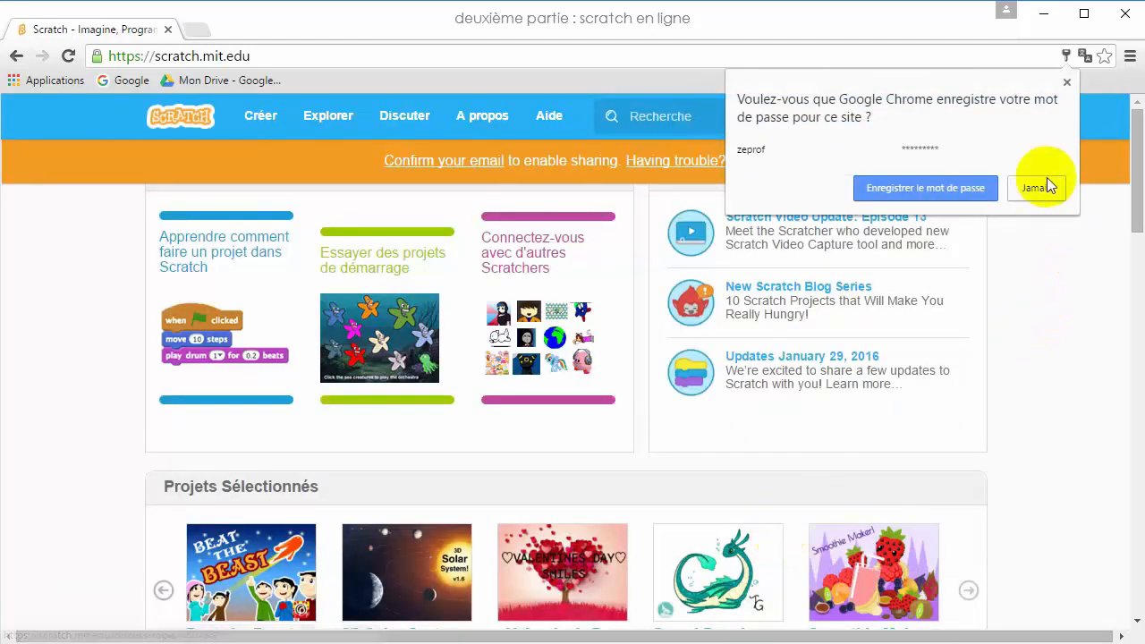
{"action": "left_click", "coordinate": [1067, 83]}
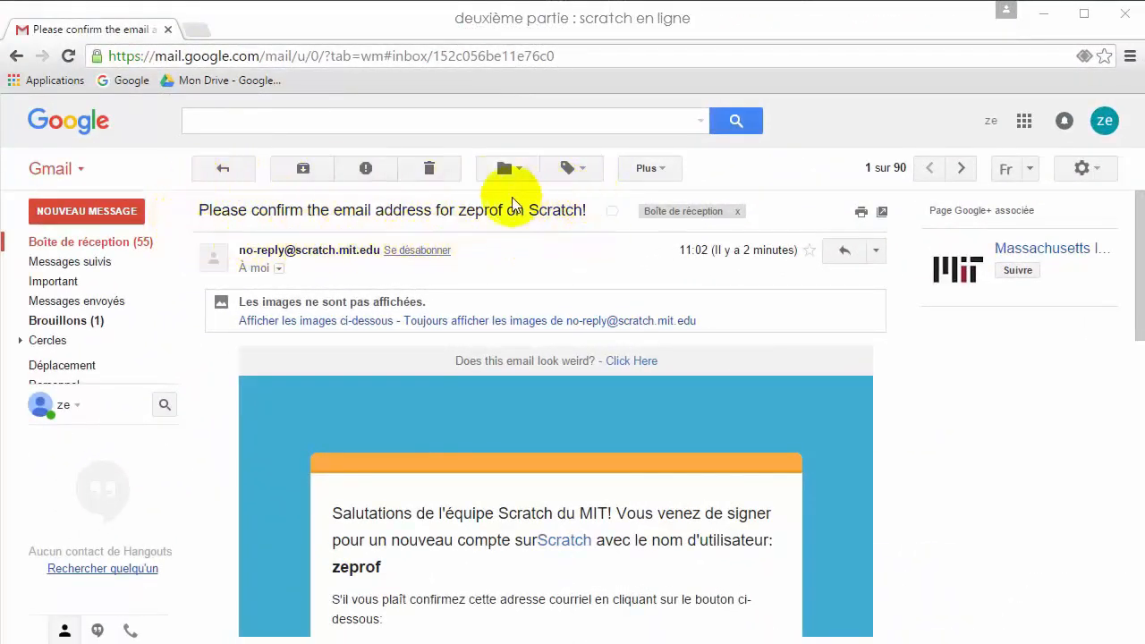
Confirm the address via Scratch's confirmation e-mail link, then start a new project with Créer.
{"action": "scroll", "coordinate": [532, 304], "scroll_direction": "down", "scroll_amount": 4}
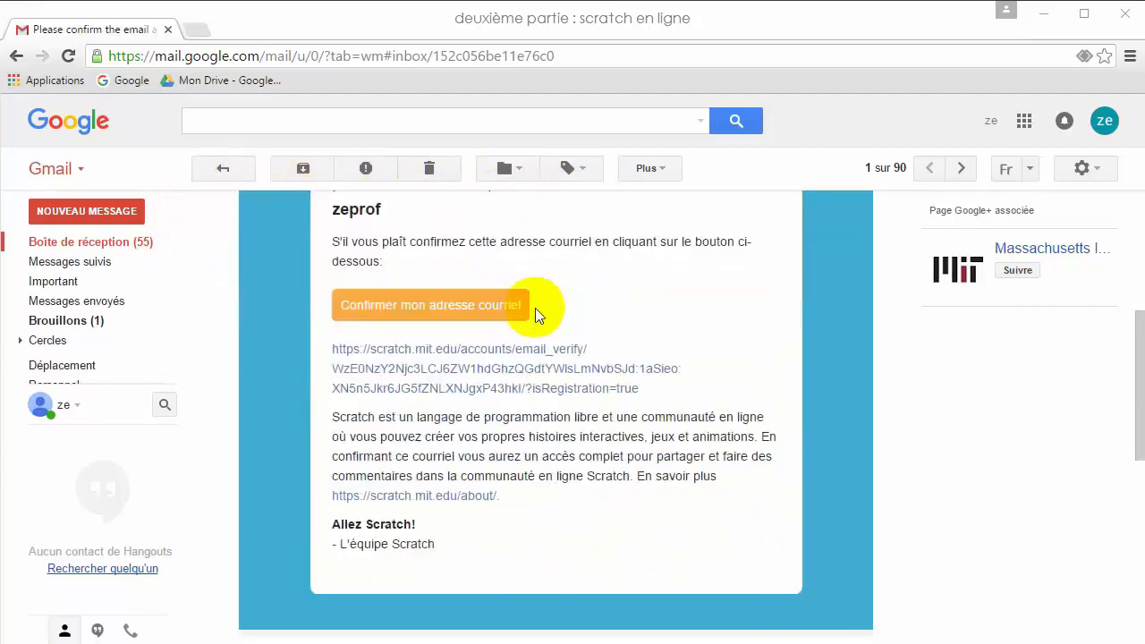
{"action": "left_click", "coordinate": [517, 369]}
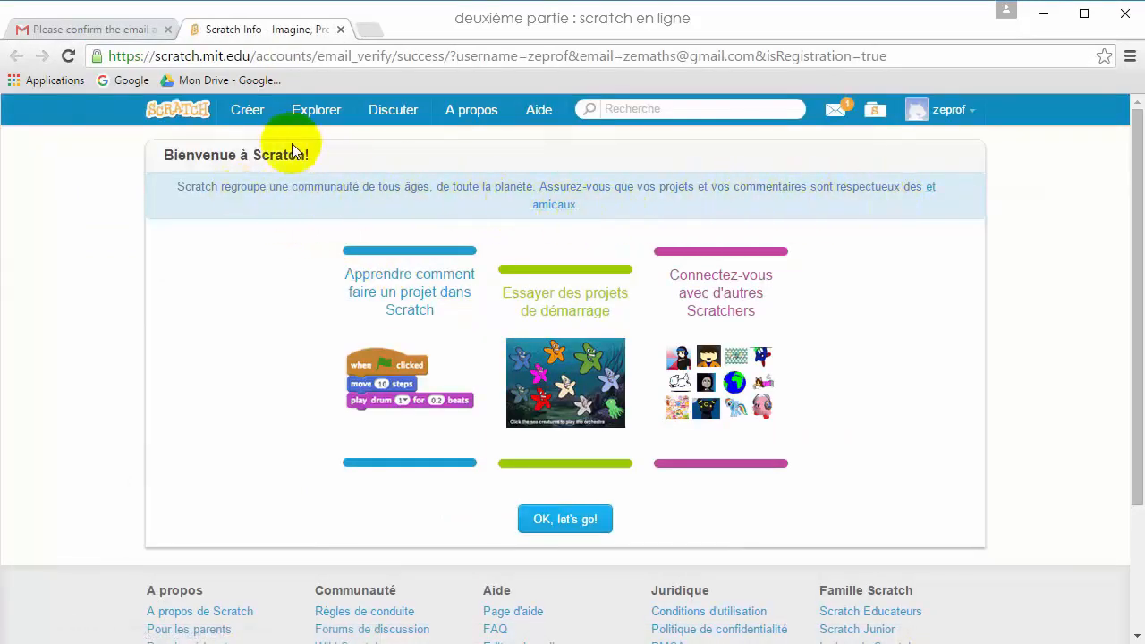
{"action": "left_click", "coordinate": [253, 117]}
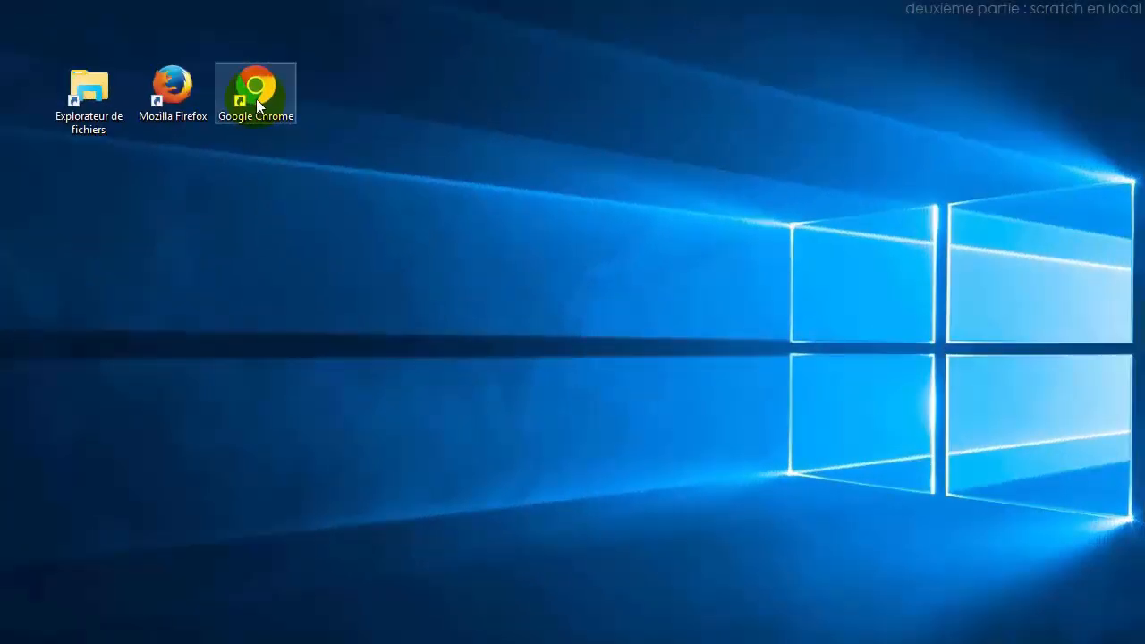
Launch Chrome, search 'scratch offline', and open the Scratch Offline Editor - MIT result.
{"action": "double_click", "coordinate": [256, 99]}
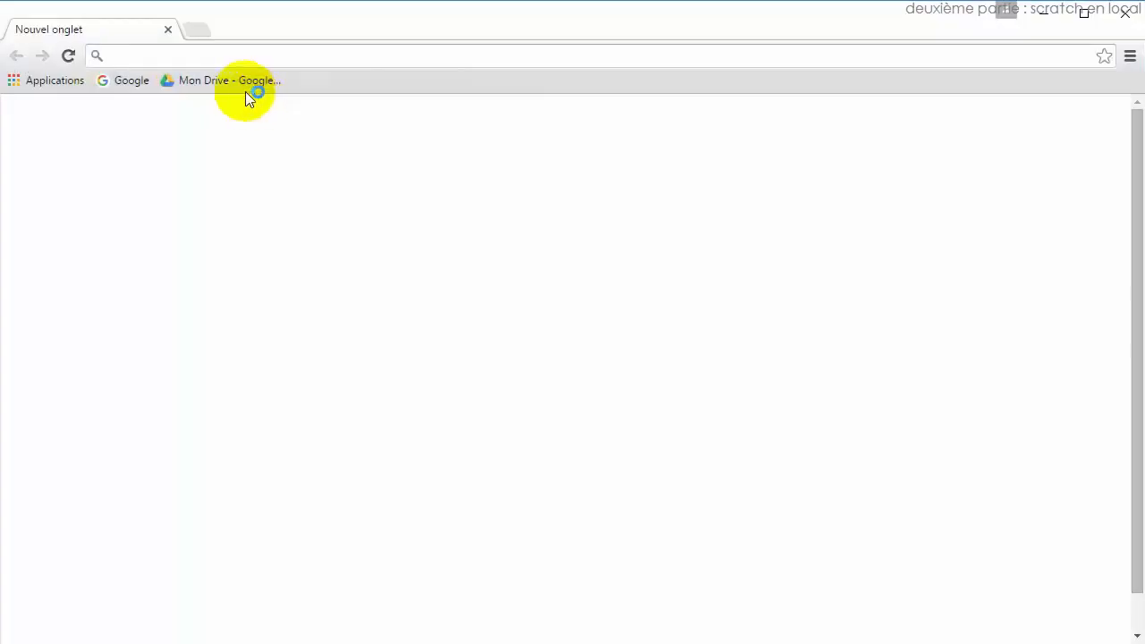
{"action": "left_click", "coordinate": [333, 359]}
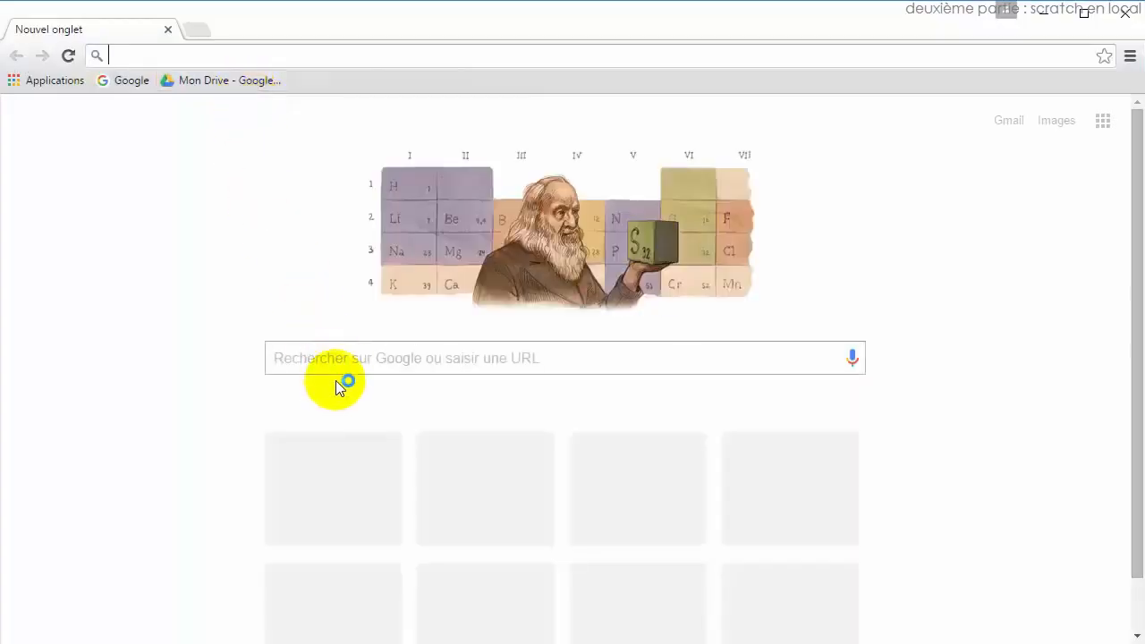
{"action": "type", "text": "sc"}
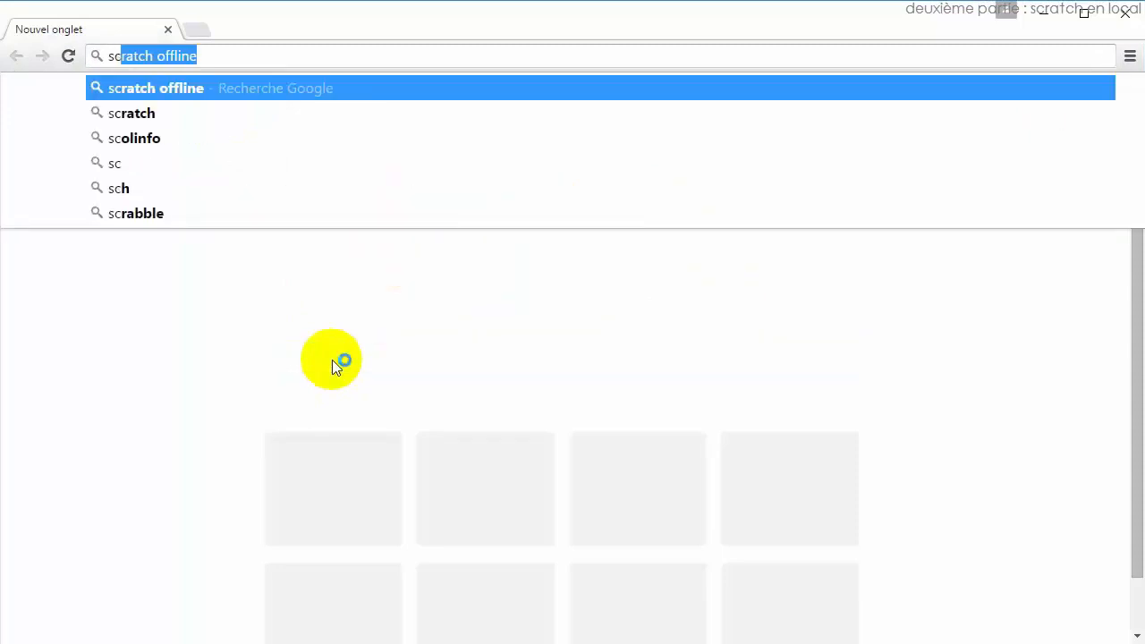
{"action": "type", "text": "ratch offline"}
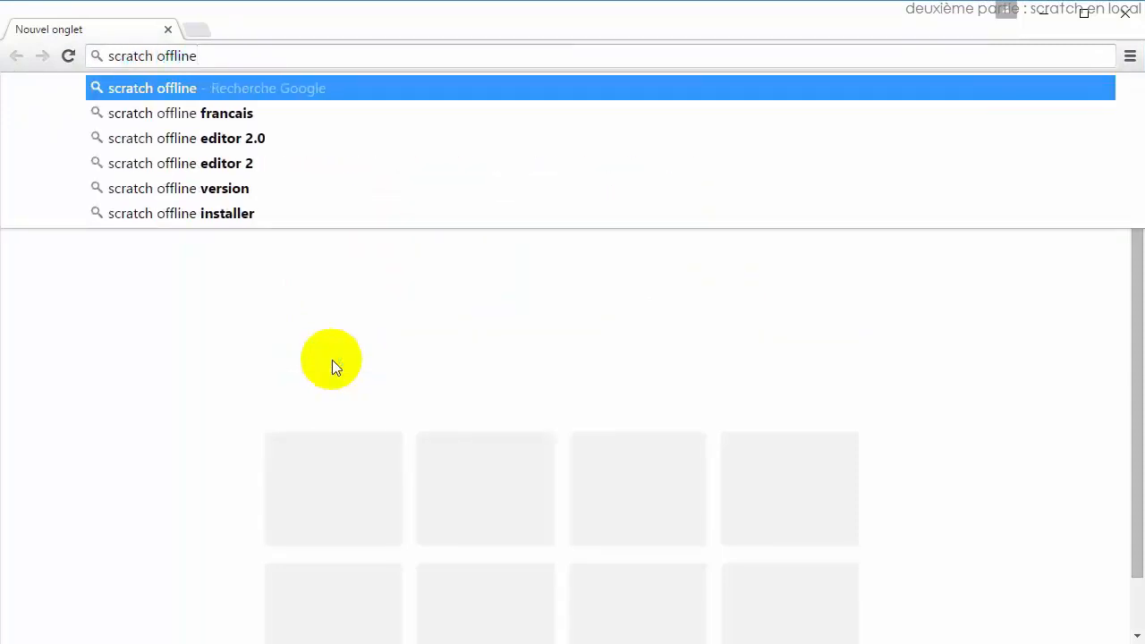
{"action": "key", "text": "Return"}
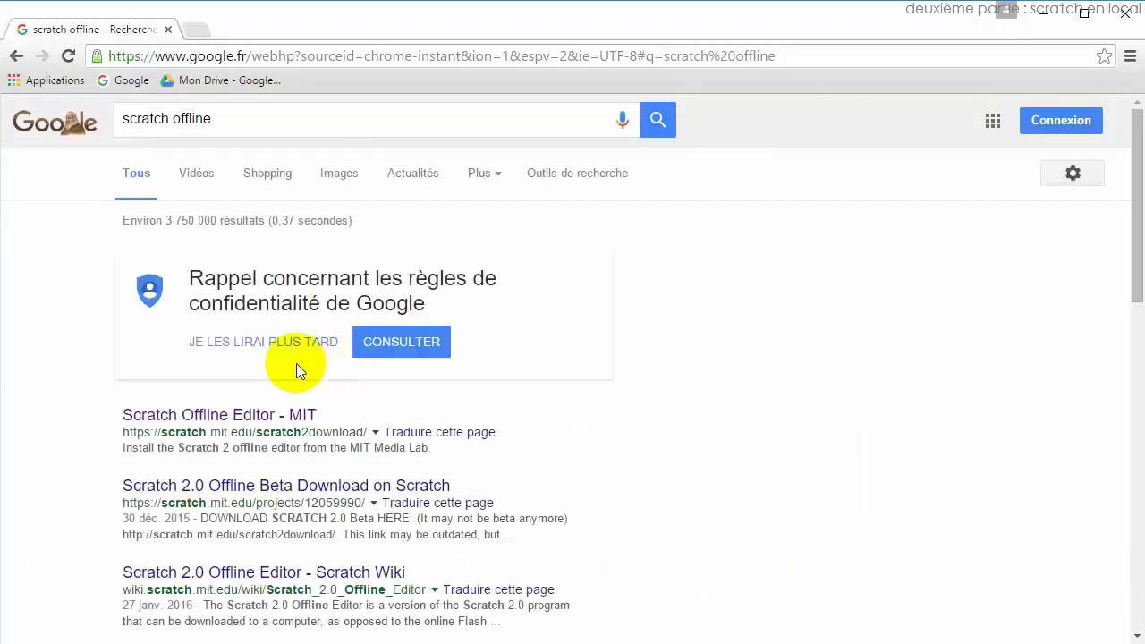
{"action": "left_click", "coordinate": [249, 415]}
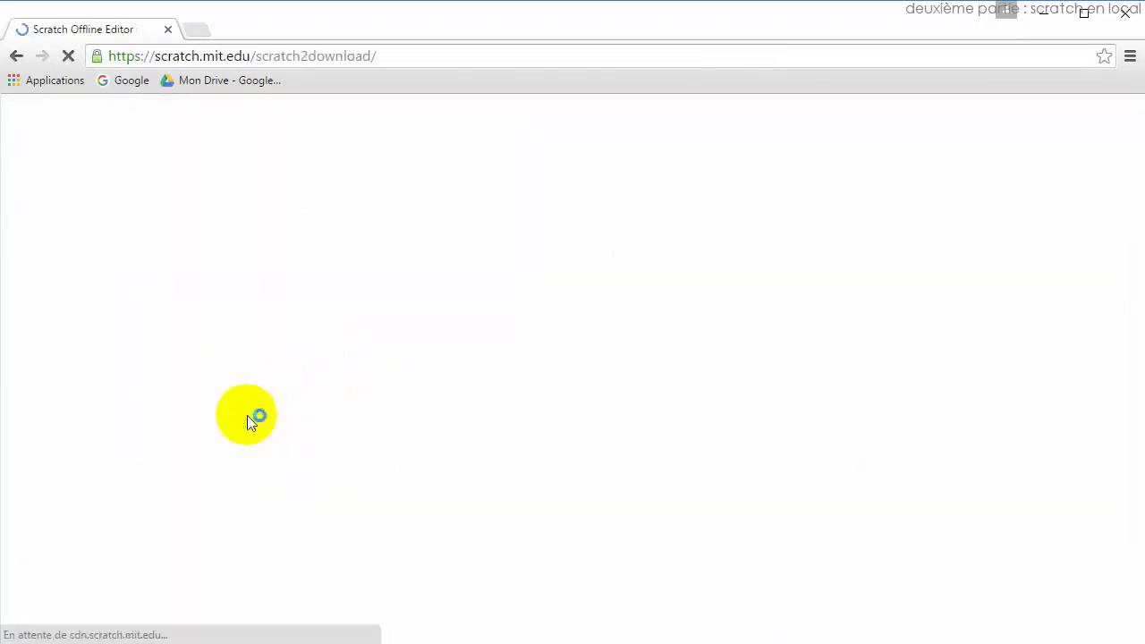
Download the Windows Adobe AIR installer and save it to Downloads.
{"action": "scroll", "coordinate": [253, 416], "scroll_direction": "down", "scroll_amount": 2}
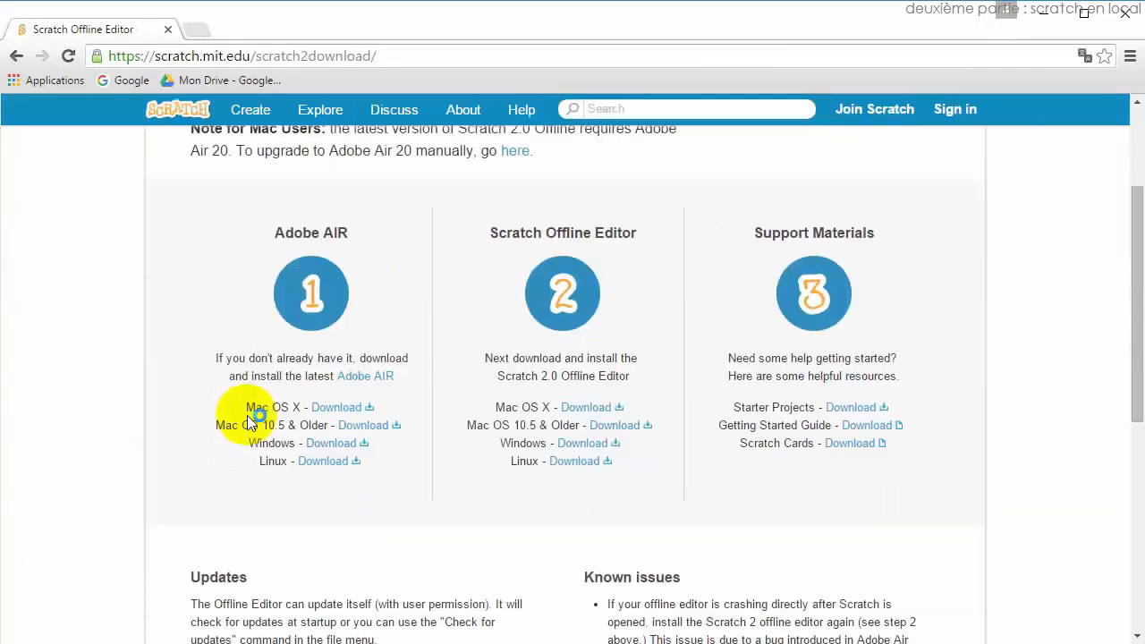
{"action": "left_click", "coordinate": [340, 447]}
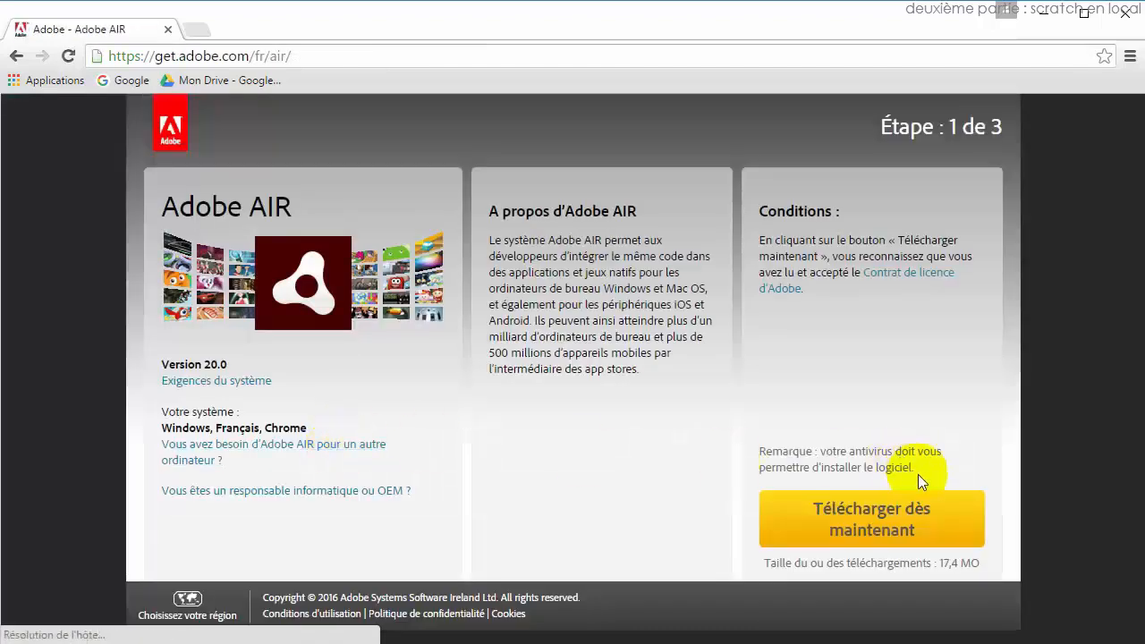
{"action": "left_click", "coordinate": [881, 516]}
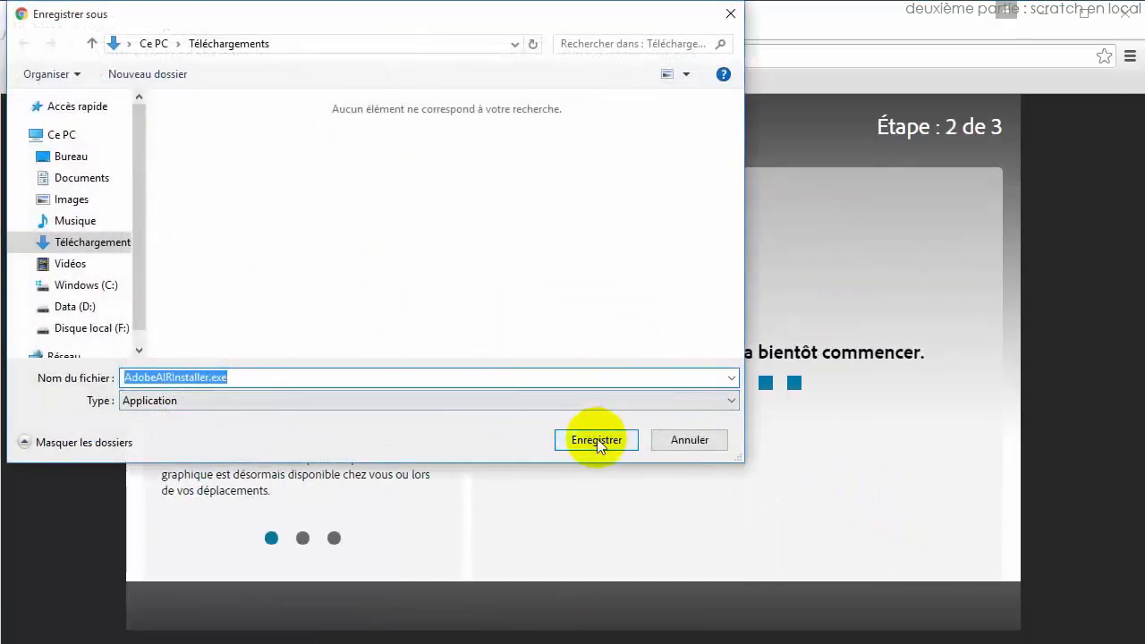
{"action": "left_click", "coordinate": [614, 438]}
Return to the Scratch offline page and save the Scratch-443.exe Windows installer.
{"action": "left_click", "coordinate": [16, 57]}
{"action": "left_click", "coordinate": [16, 56]}
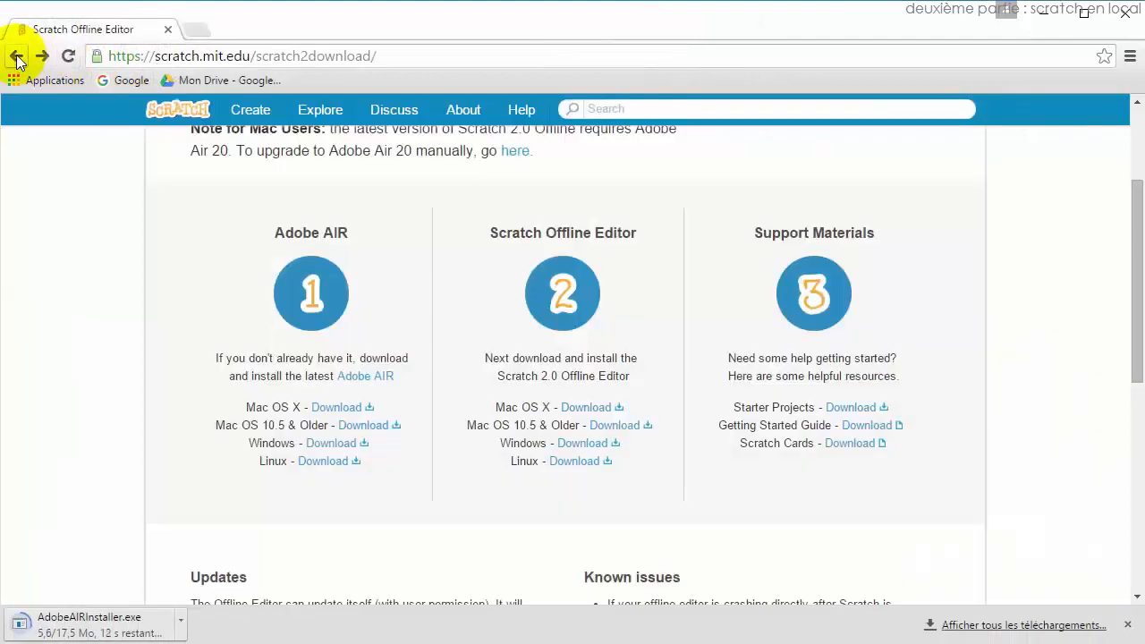
{"action": "left_click", "coordinate": [583, 449]}
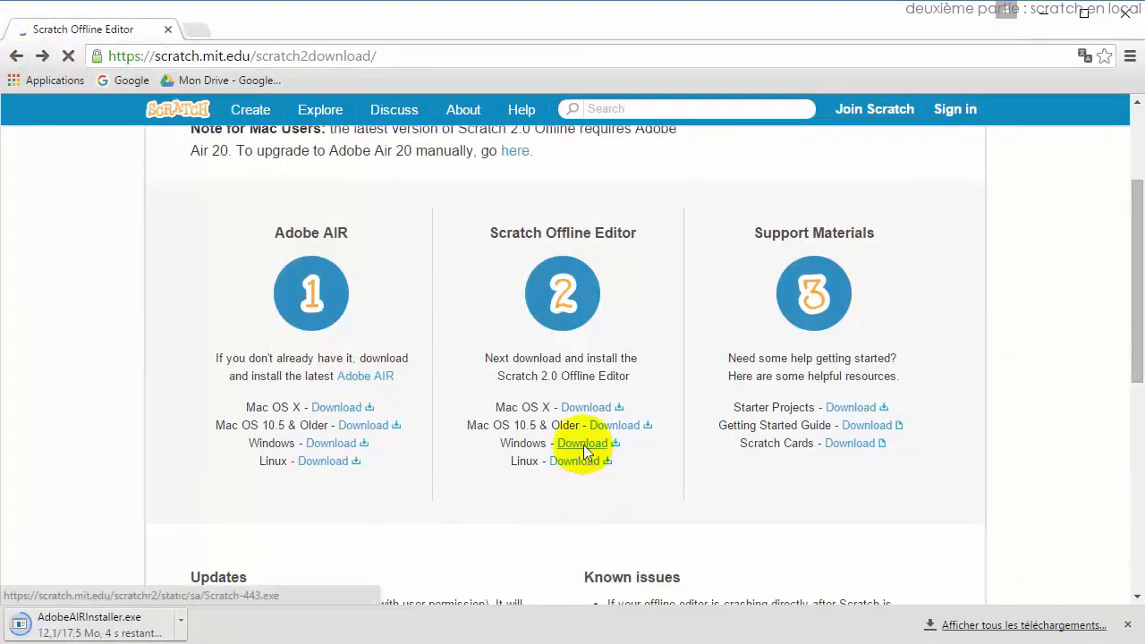
{"action": "left_click", "coordinate": [574, 445]}
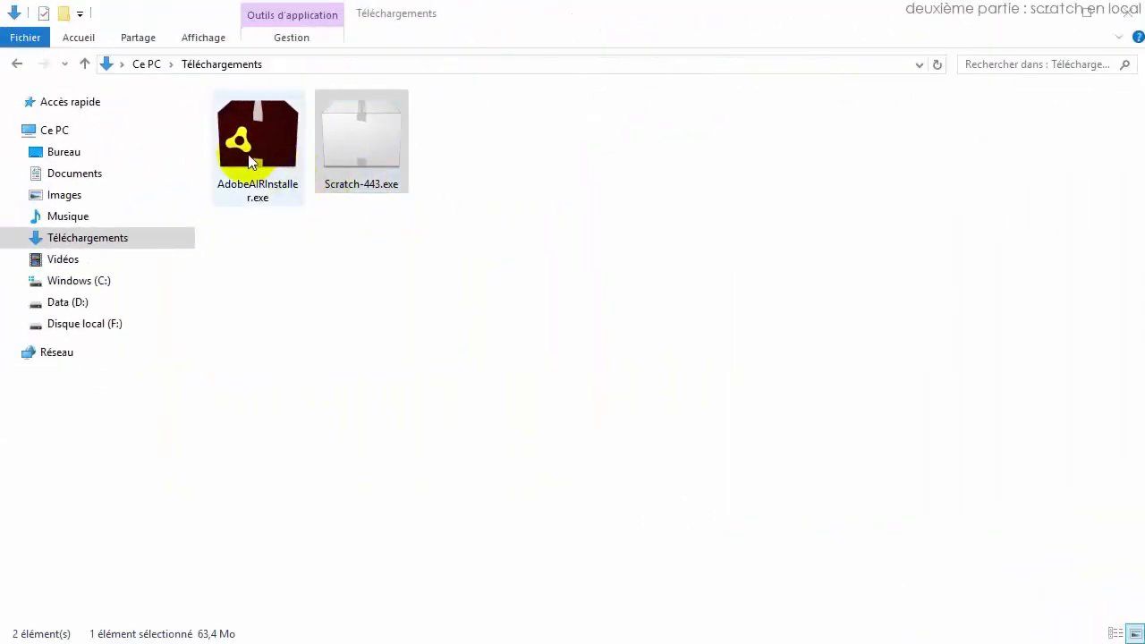
Install Adobe AIR by accepting the licence, then close the installer once it finishes.
{"action": "double_click", "coordinate": [247, 152]}
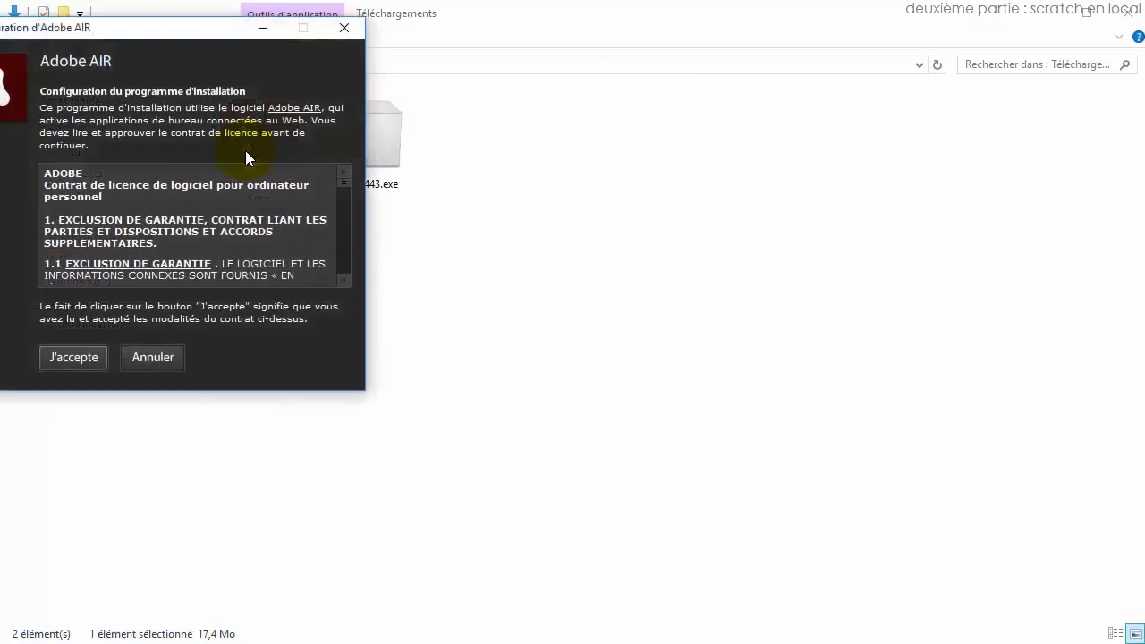
{"action": "left_click", "coordinate": [76, 357]}
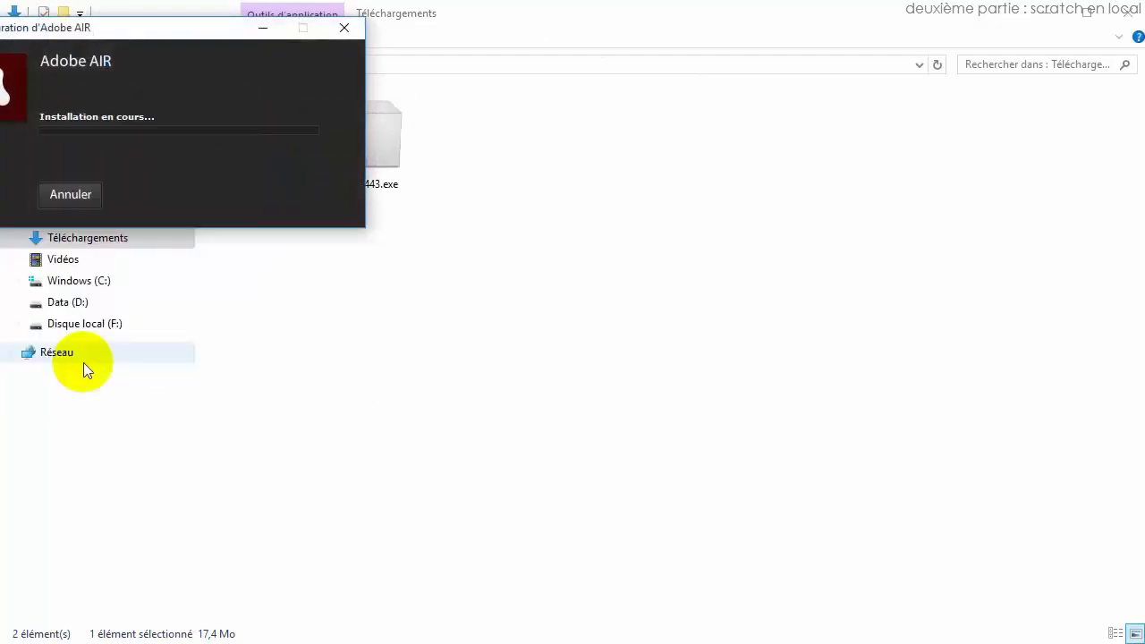
{"action": "left_click_drag", "start_coordinate": [171, 26], "coordinate": [421, 98]}
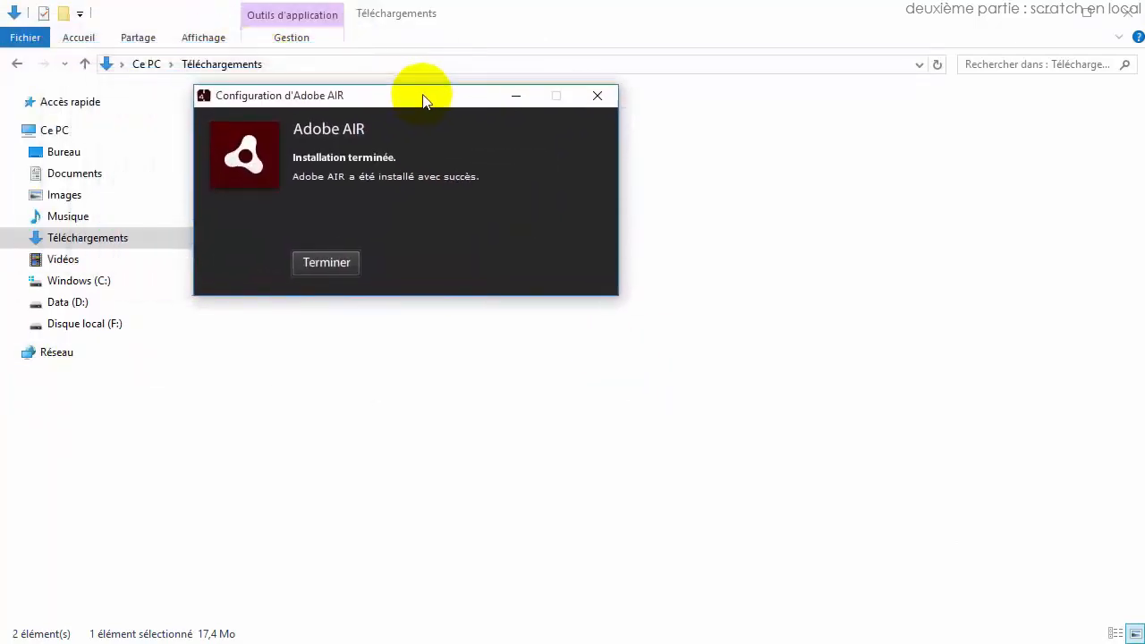
{"action": "left_click", "coordinate": [327, 263]}
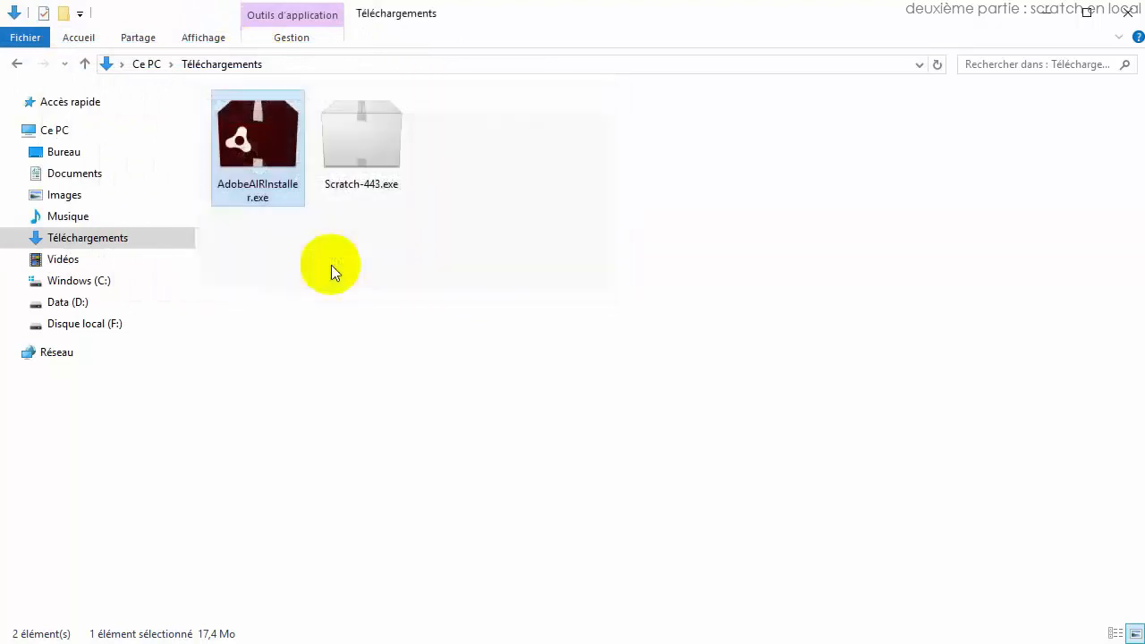
{"action": "left_click", "coordinate": [369, 159]}
Install Scratch 2 Offline Editor into C:\Program Files (x86), keeping both checkboxes ticked.
{"action": "double_click", "coordinate": [369, 157]}
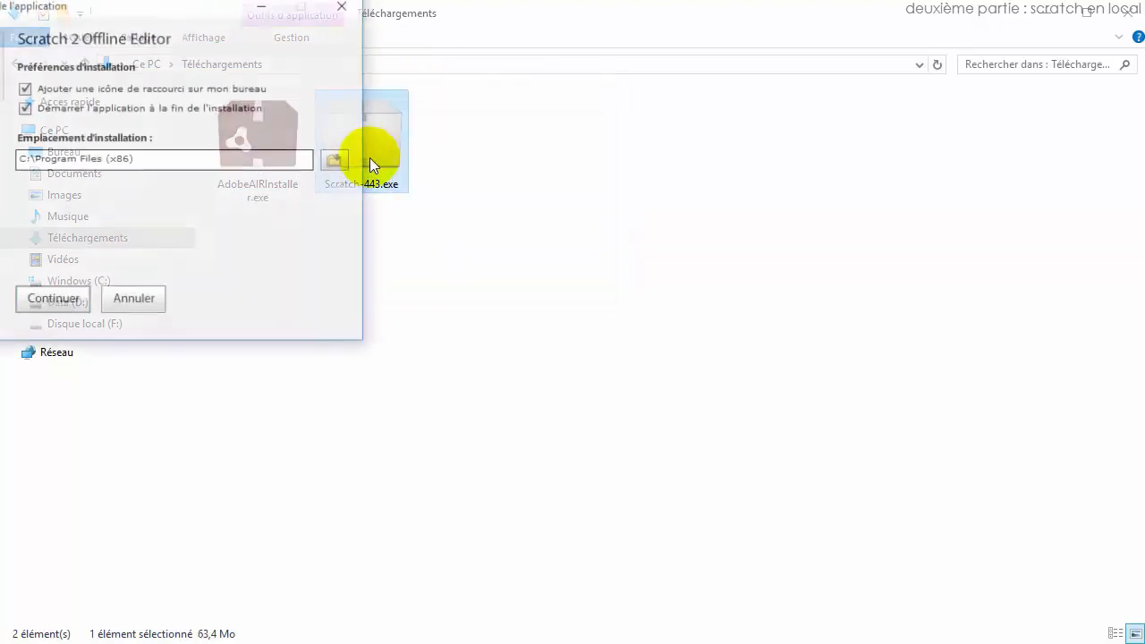
{"action": "left_click_drag", "start_coordinate": [147, 14], "coordinate": [476, 128]}
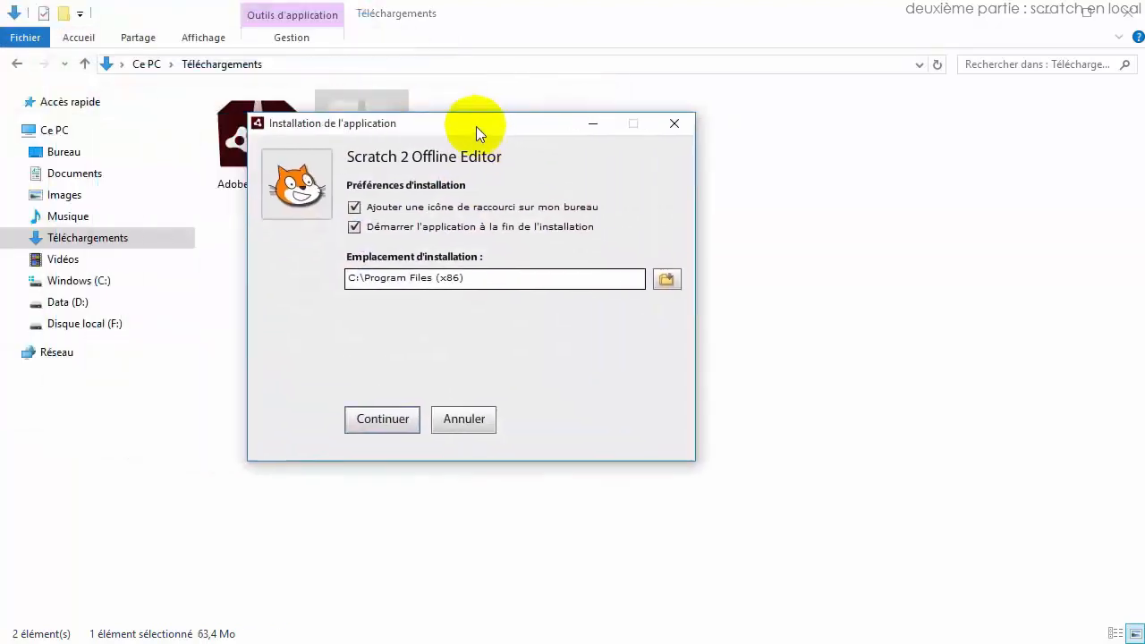
{"action": "left_click", "coordinate": [375, 420]}
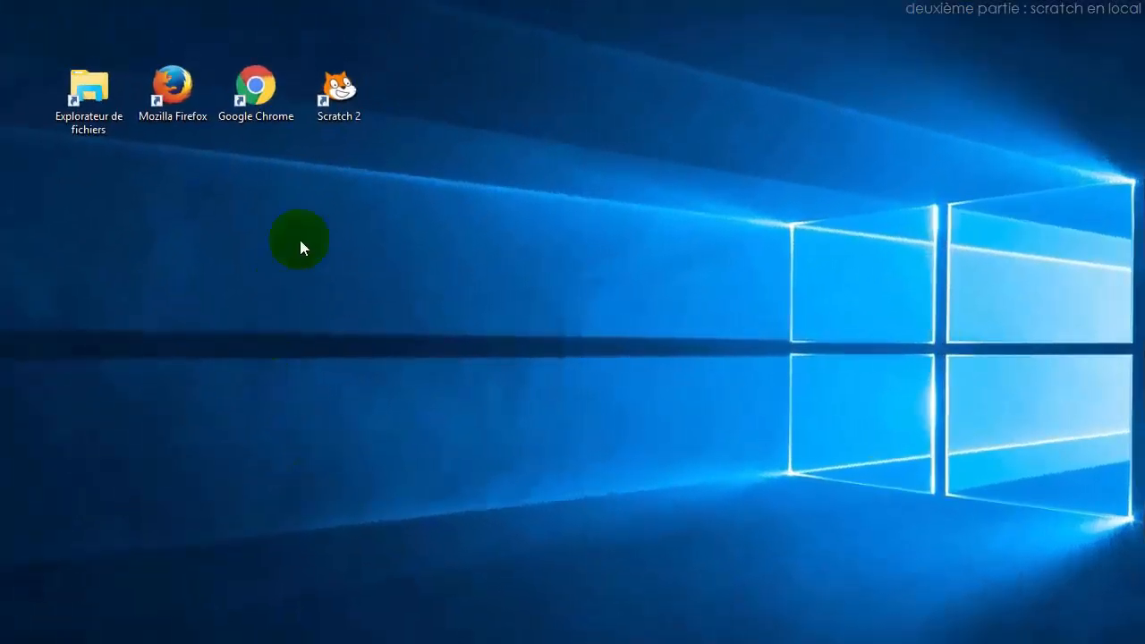
{"action": "left_click", "coordinate": [340, 97]}
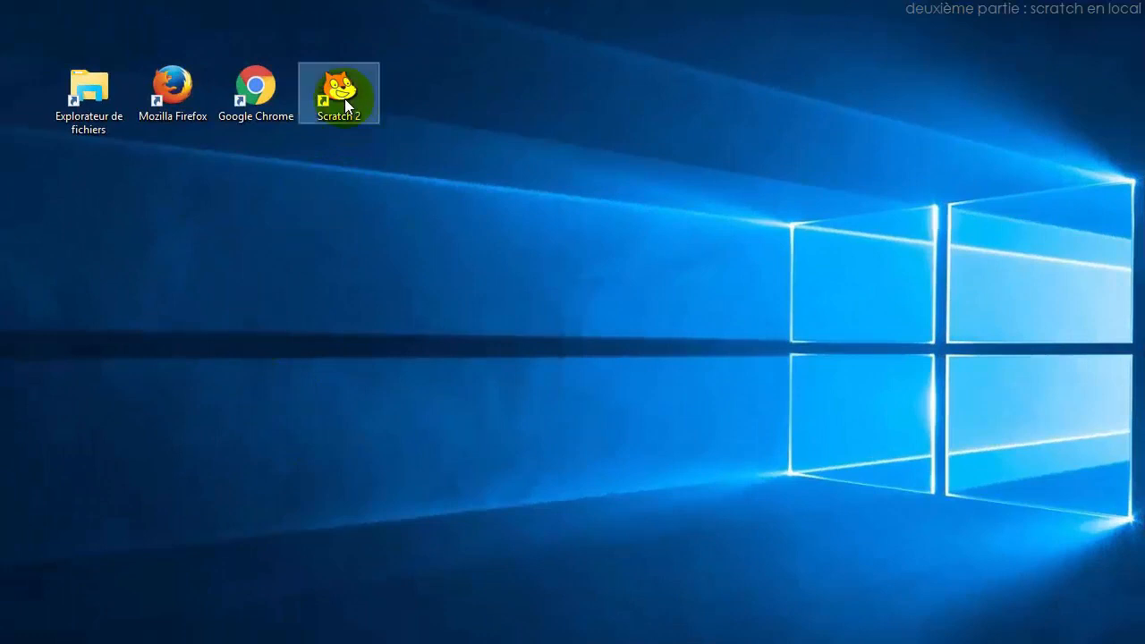
Launch Scratch 2 from its desktop shortcut and move the editor window toward the centre.
{"action": "double_click", "coordinate": [344, 98]}
{"action": "left_click_drag", "start_coordinate": [429, 97], "coordinate": [536, 35]}
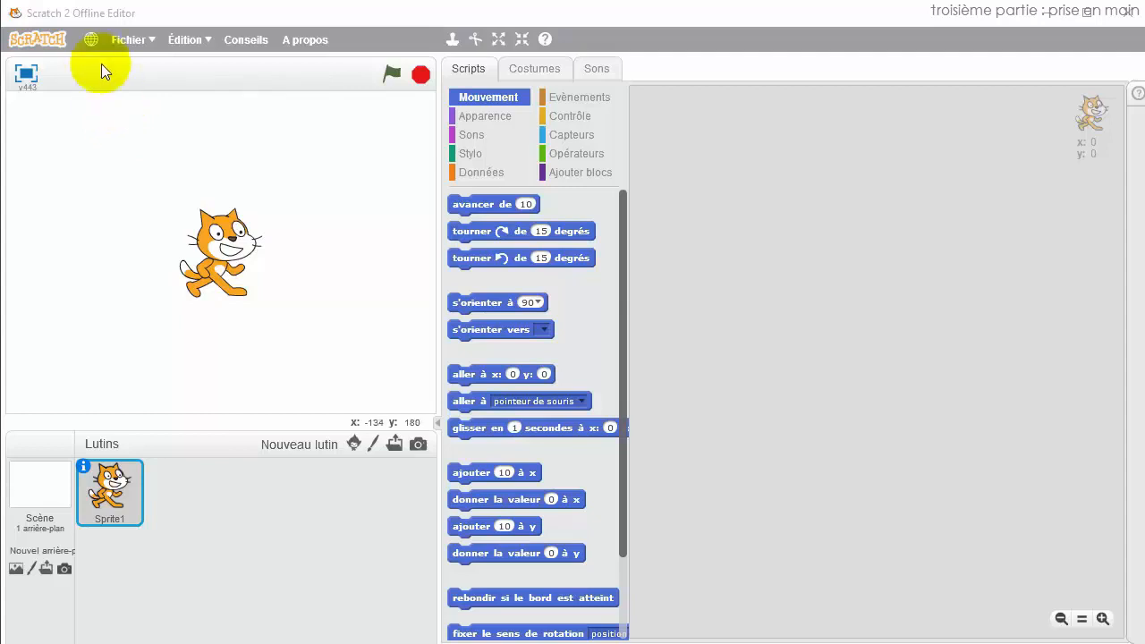
Look through the globe language menu and the Fichier menu options.
{"action": "left_click", "coordinate": [89, 40]}
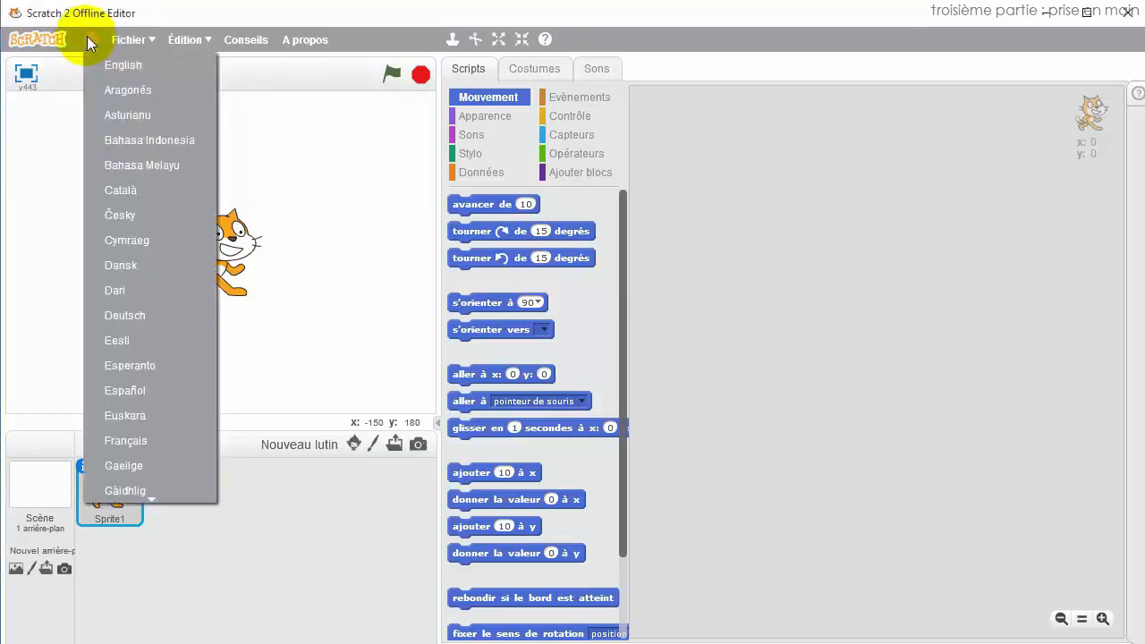
{"action": "left_click", "coordinate": [128, 39]}
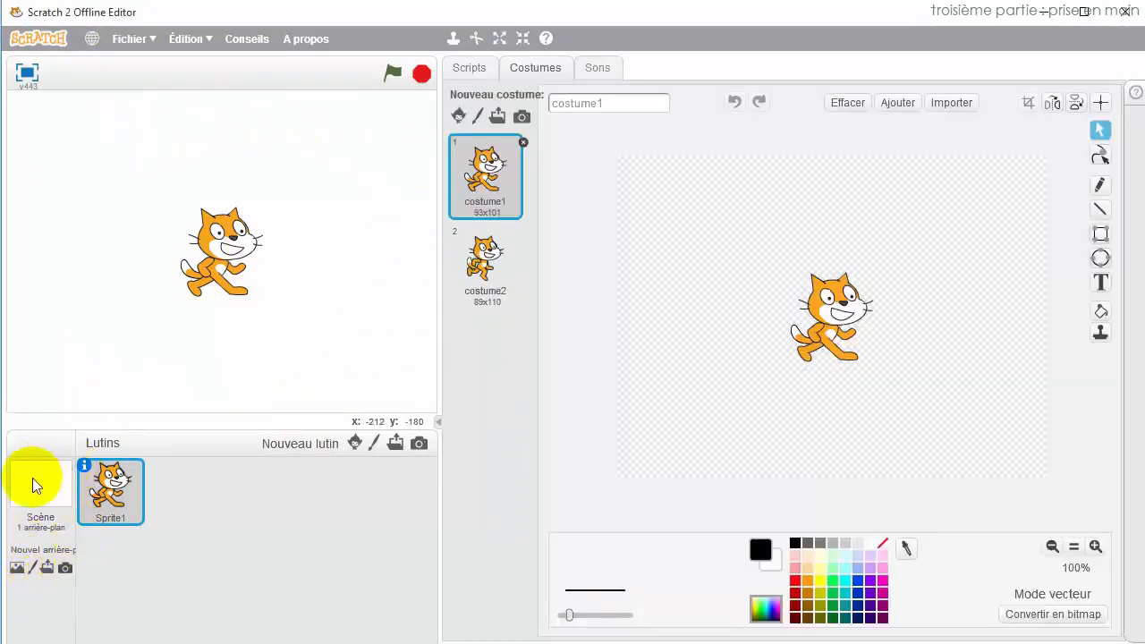
Add the 'bench with view' library backdrop to the Stage, then open and cancel the upload picker.
{"action": "left_click", "coordinate": [36, 485]}
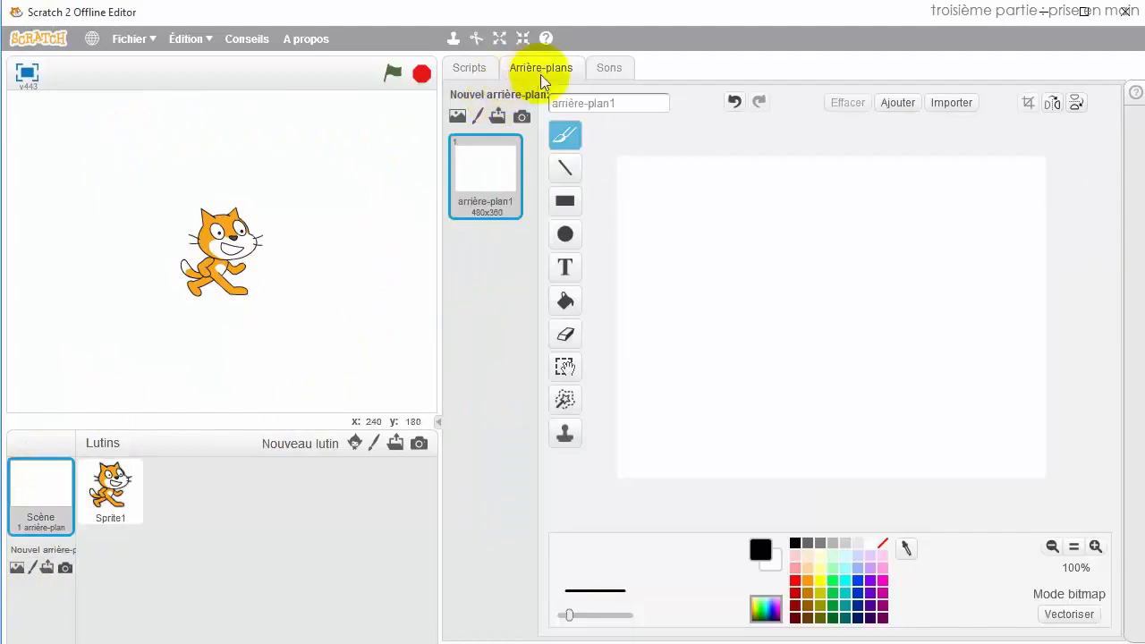
{"action": "left_click", "coordinate": [457, 117]}
{"action": "mouse_move", "coordinate": [1094, 135]}
{"action": "left_mouse_down"}
{"action": "mouse_move", "coordinate": [1094, 386]}
{"action": "mouse_move", "coordinate": [1094, 238]}
{"action": "mouse_move", "coordinate": [1076, 142]}
{"action": "left_mouse_up"}
{"action": "double_click", "coordinate": [863, 184]}
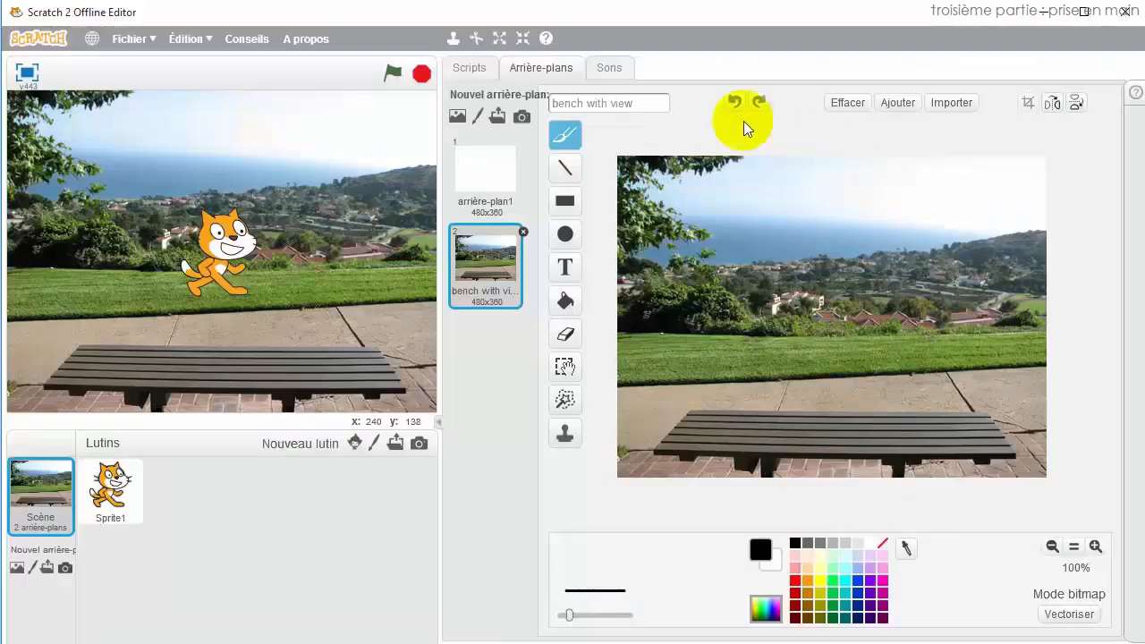
{"action": "left_click", "coordinate": [497, 120]}
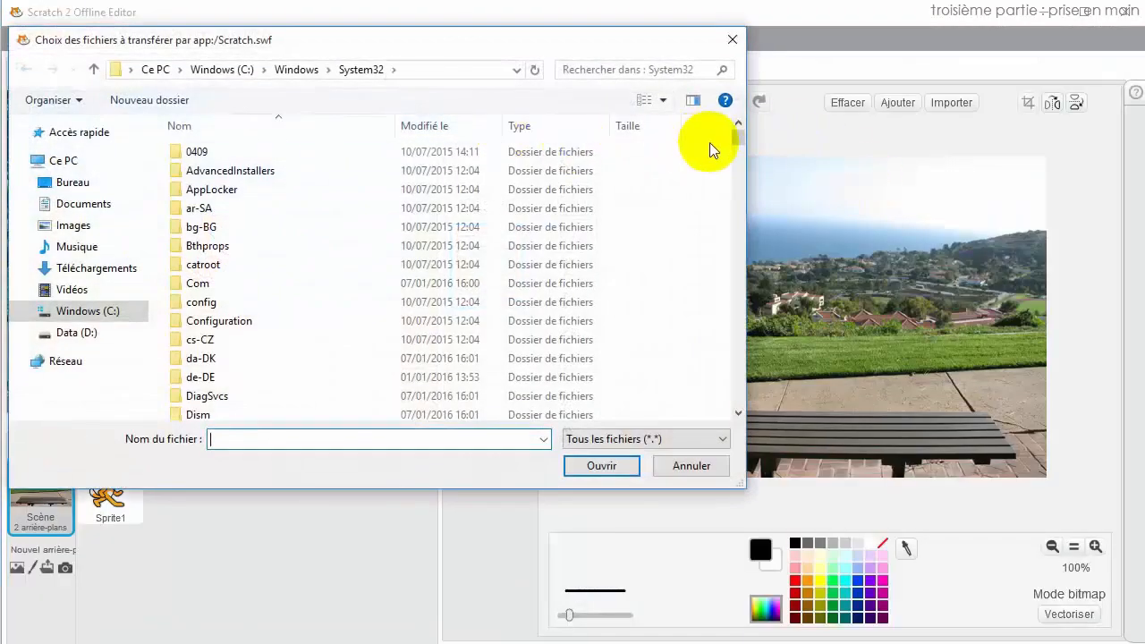
{"action": "left_click", "coordinate": [732, 40]}
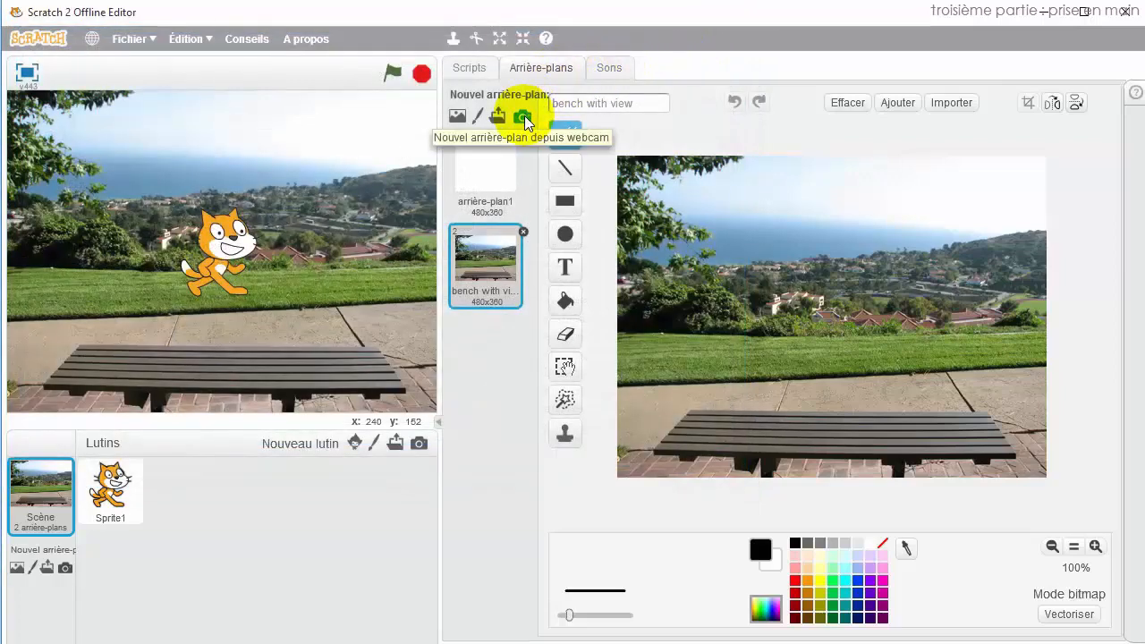
Paint a new backdrop with a long ground line and a tree with a looping treetop.
{"action": "left_click", "coordinate": [478, 115]}
{"action": "left_click_drag", "start_coordinate": [627, 363], "coordinate": [1013, 305]}
{"action": "left_click_drag", "start_coordinate": [712, 453], "coordinate": [719, 221]}
{"action": "left_click_drag", "start_coordinate": [795, 447], "coordinate": [744, 213]}
{"action": "mouse_move", "coordinate": [683, 281]}
{"action": "left_mouse_down"}
{"action": "mouse_move", "coordinate": [680, 174]}
{"action": "mouse_move", "coordinate": [793, 218]}
{"action": "mouse_move", "coordinate": [754, 268]}
{"action": "left_mouse_up"}
Erase part of the ground line near the trunk, then select Sprite1.
{"action": "left_click", "coordinate": [565, 334]}
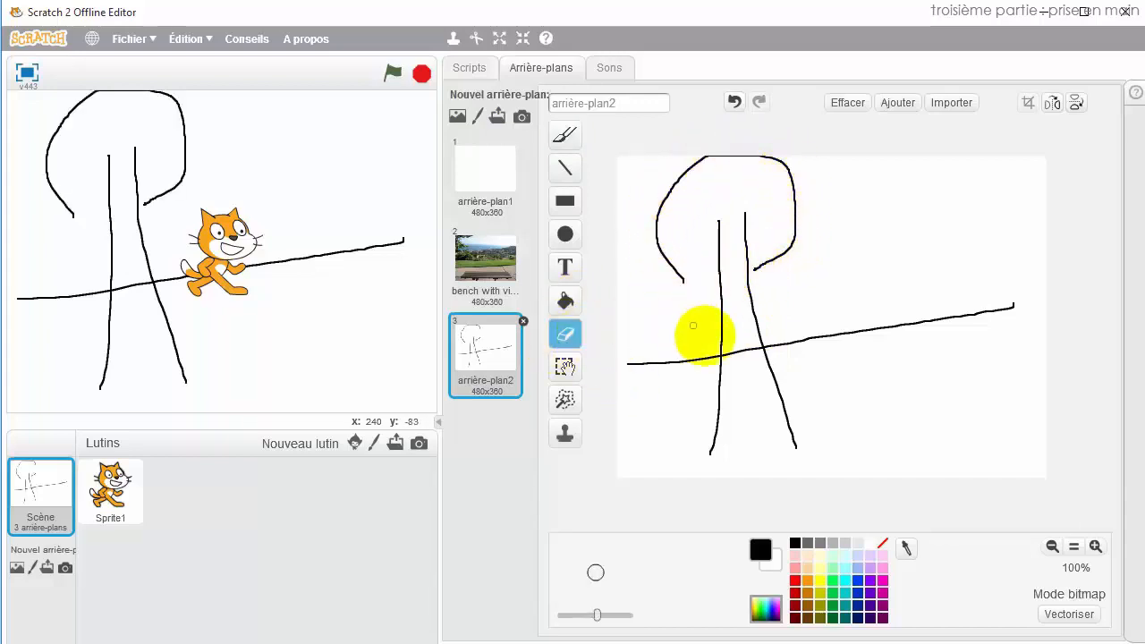
{"action": "mouse_move", "coordinate": [738, 360]}
{"action": "left_mouse_down"}
{"action": "mouse_move", "coordinate": [724, 352]}
{"action": "mouse_move", "coordinate": [748, 346]}
{"action": "left_mouse_up"}
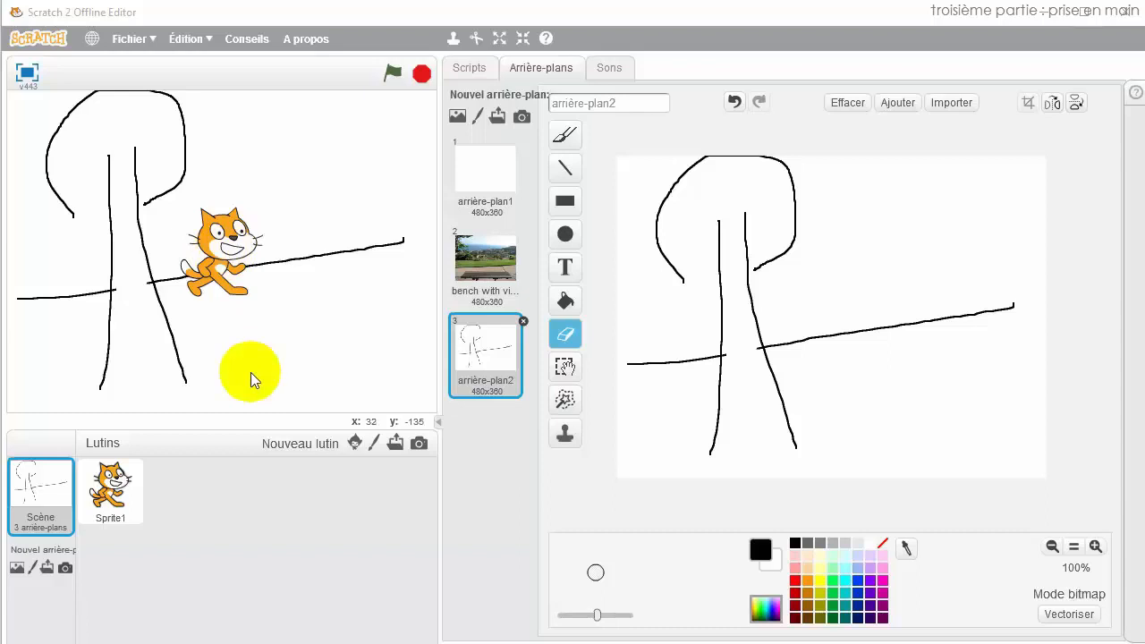
{"action": "left_click", "coordinate": [111, 483]}
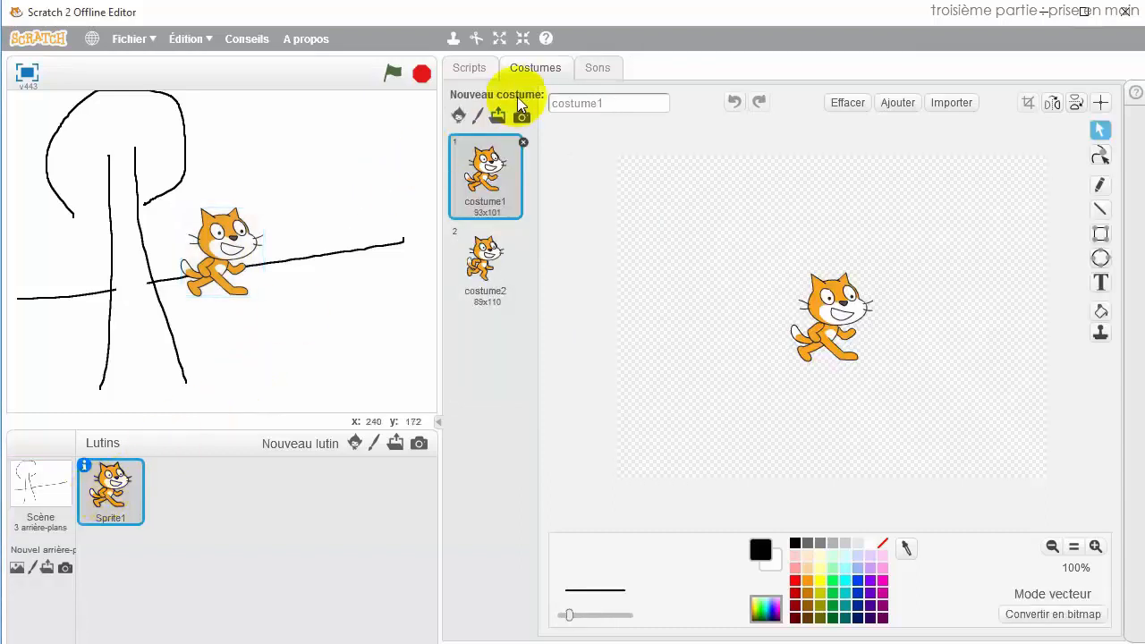
Browse the costume library, close it without adding a costume, and return to Sprite1's scripts.
{"action": "left_click", "coordinate": [457, 117]}
{"action": "left_click_drag", "start_coordinate": [1099, 105], "coordinate": [1104, 192]}
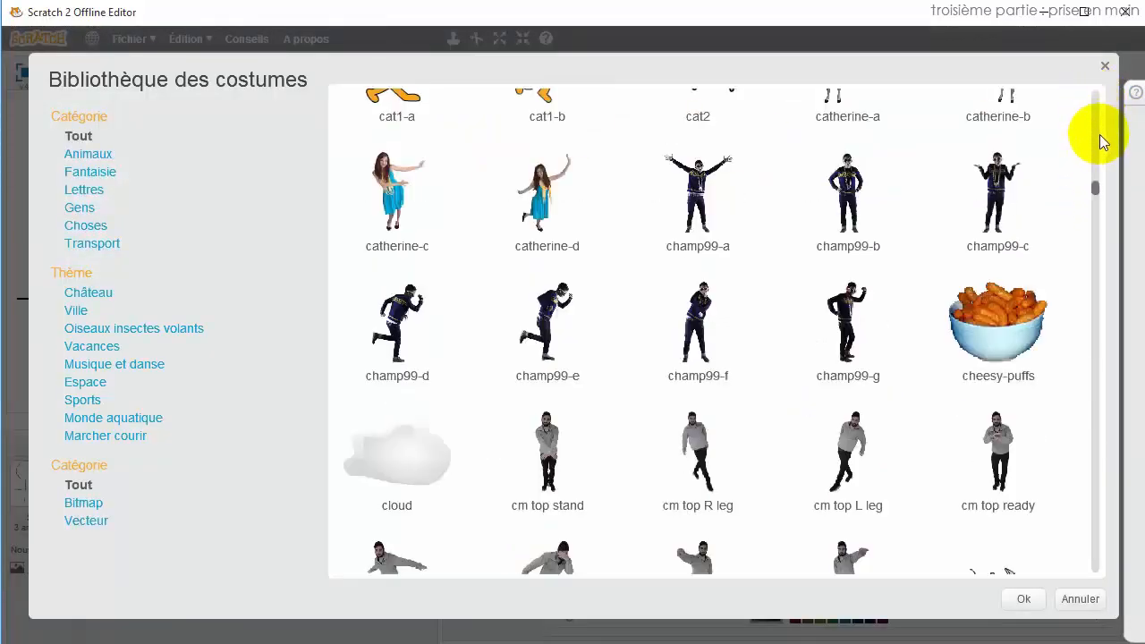
{"action": "left_click", "coordinate": [1106, 68]}
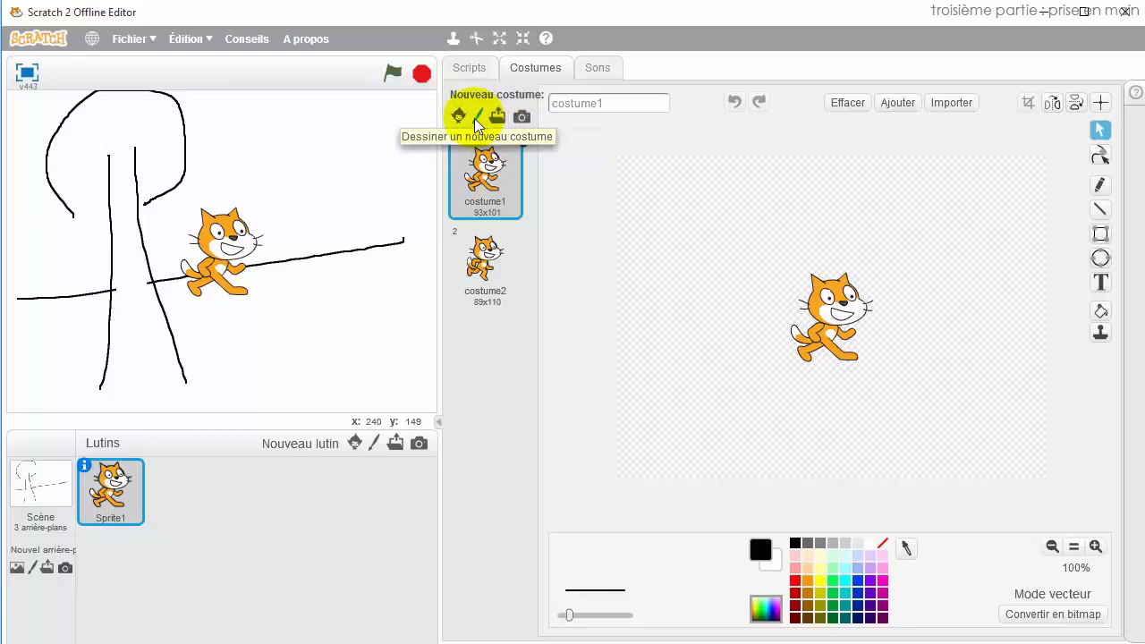
{"action": "left_click", "coordinate": [469, 67]}
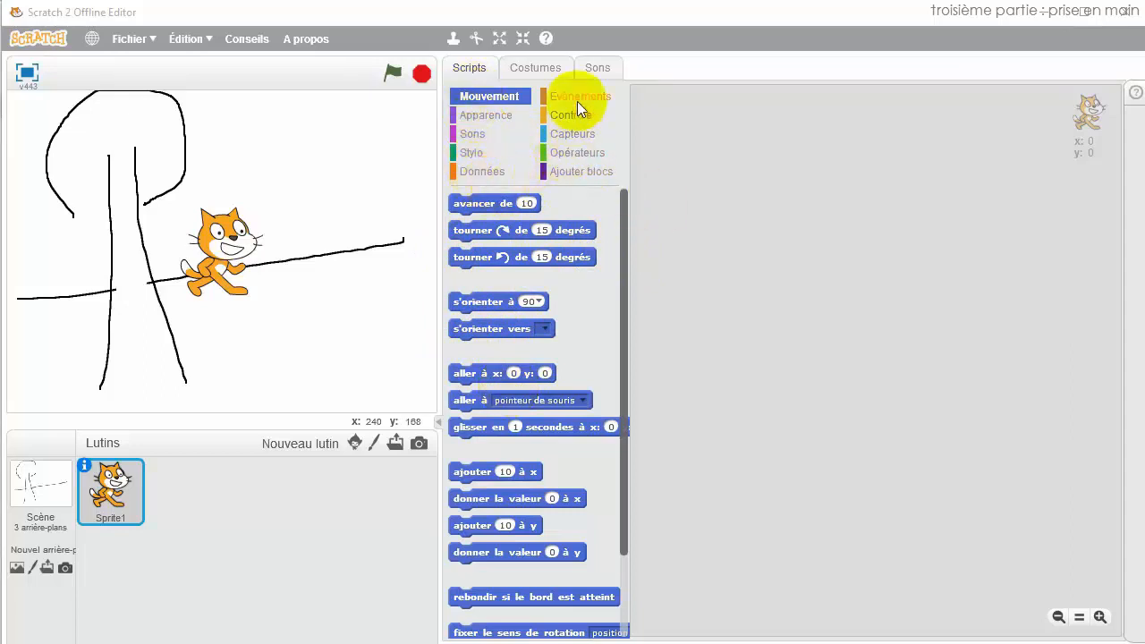
{"action": "left_click", "coordinate": [487, 116]}
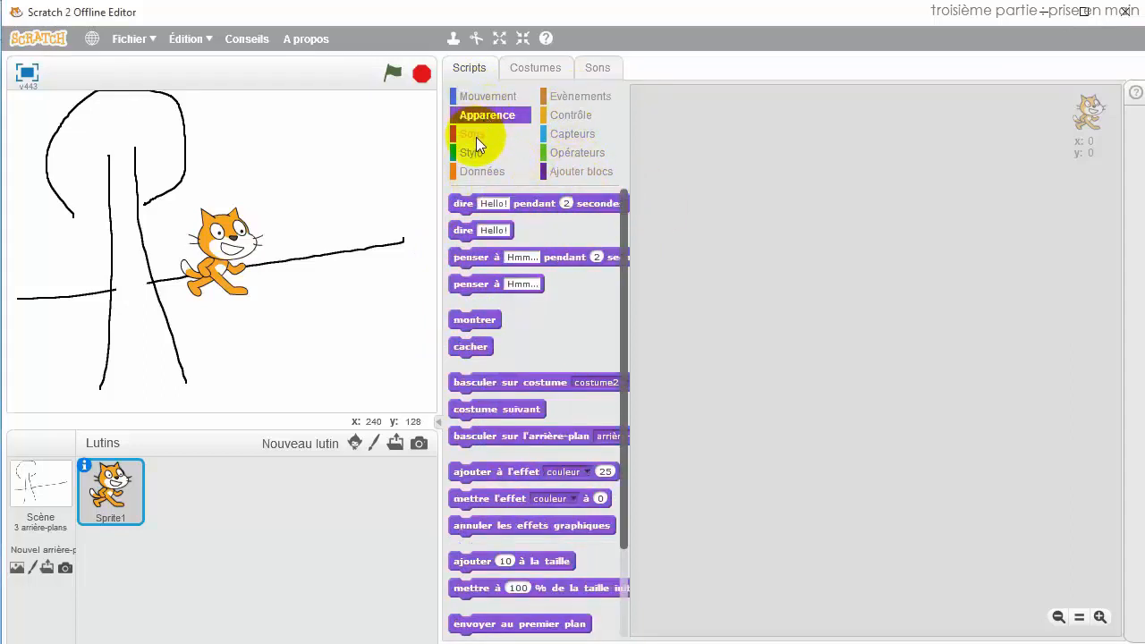
{"action": "left_click", "coordinate": [475, 137]}
{"action": "left_click", "coordinate": [476, 152]}
{"action": "left_click", "coordinate": [481, 170]}
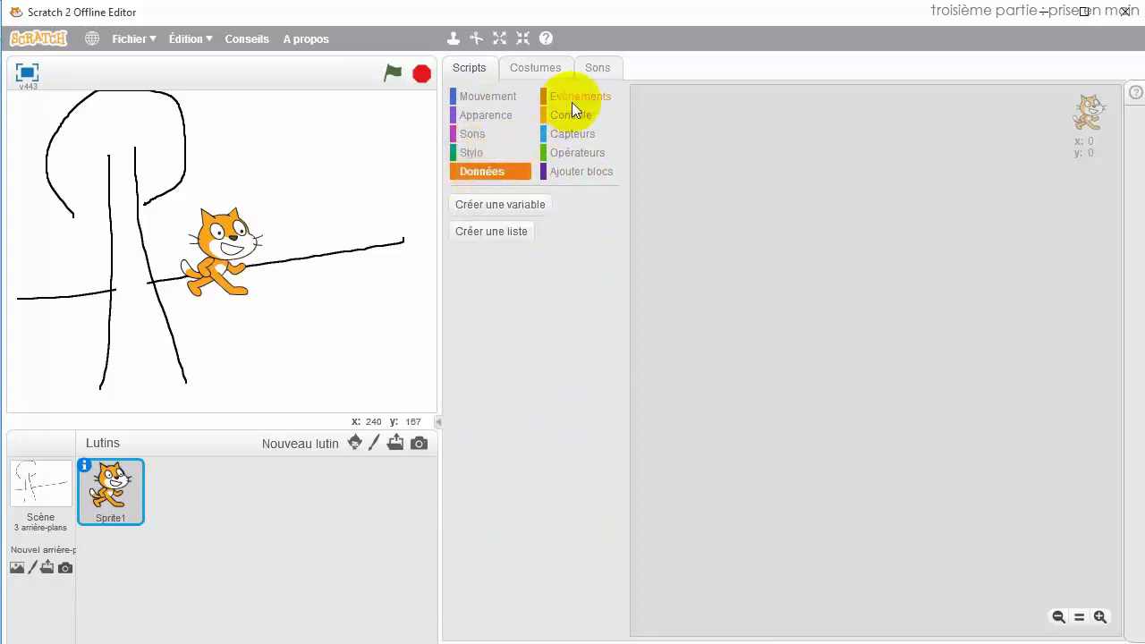
{"action": "left_click", "coordinate": [573, 96]}
{"action": "left_click", "coordinate": [571, 134]}
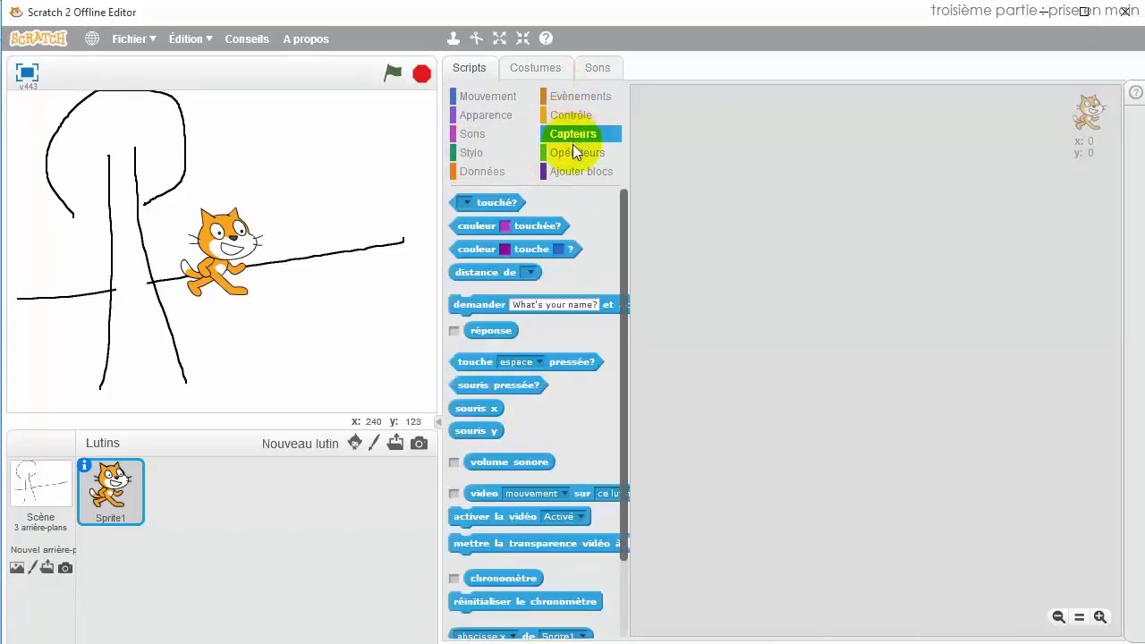
{"action": "left_click", "coordinate": [572, 152]}
{"action": "left_click", "coordinate": [577, 172]}
{"action": "left_click", "coordinate": [489, 96]}
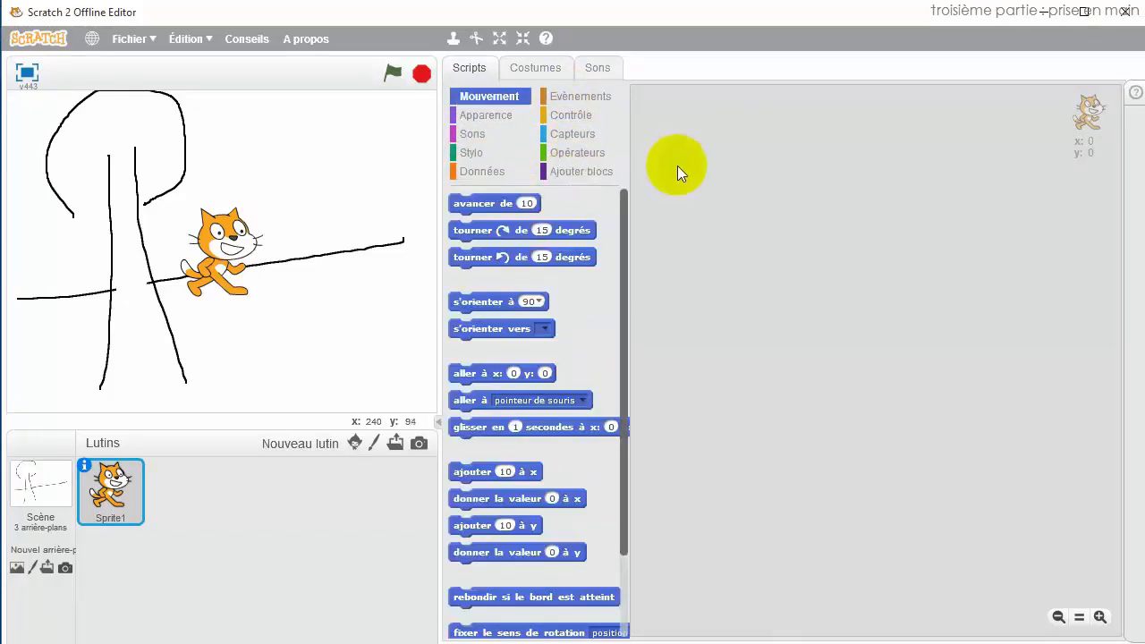
{"action": "left_click", "coordinate": [547, 38]}
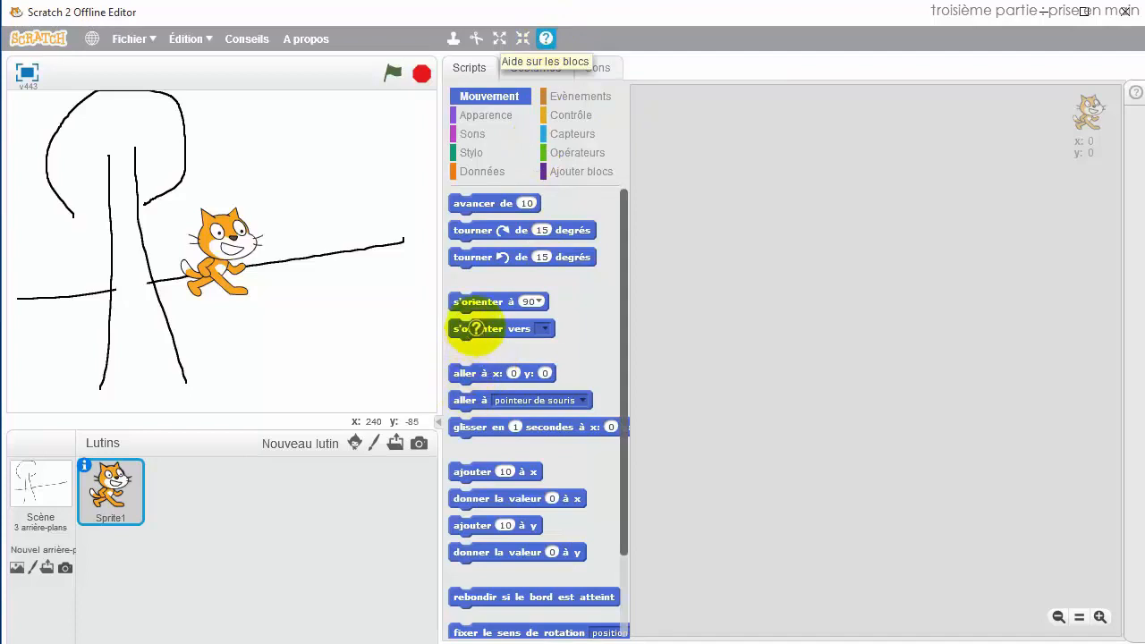
View the help for the 's'orienter vers' block, then minimize the offline editor.
{"action": "left_click", "coordinate": [477, 330]}
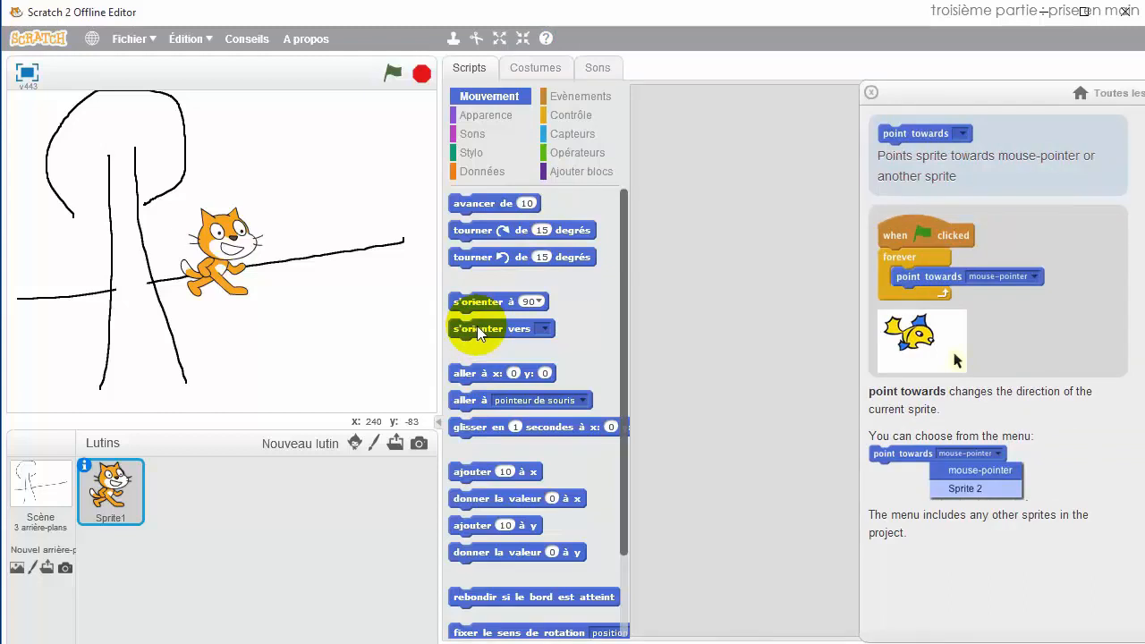
{"action": "left_click", "coordinate": [1045, 16]}
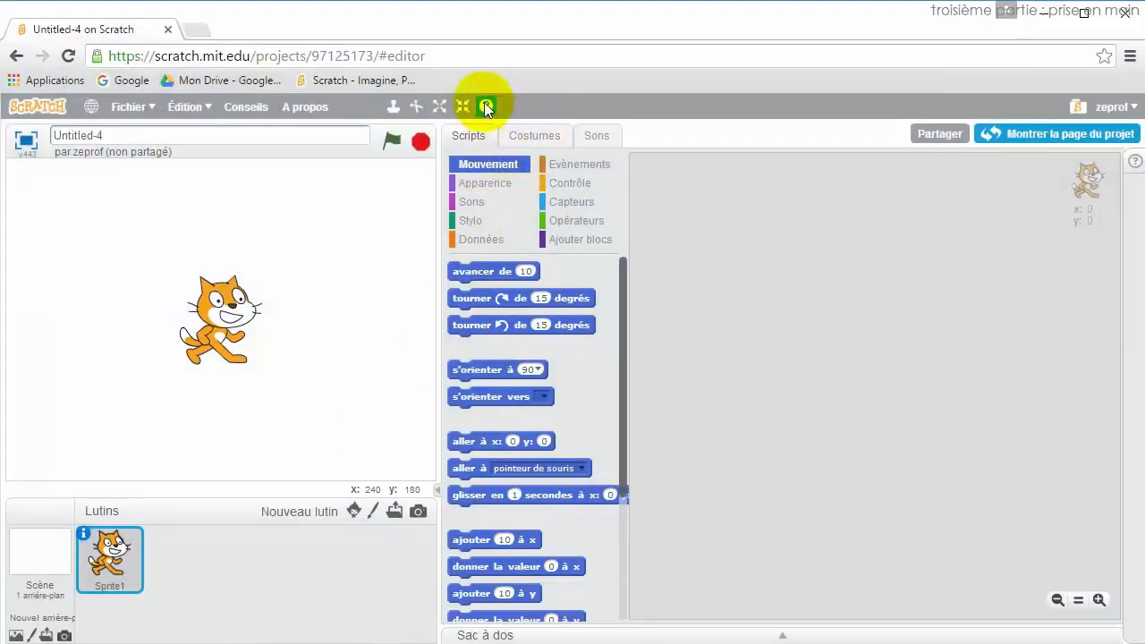
In the online editor, view the block help for 's'orienter à' (point in direction).
{"action": "left_click", "coordinate": [486, 106]}
{"action": "left_click", "coordinate": [491, 368]}
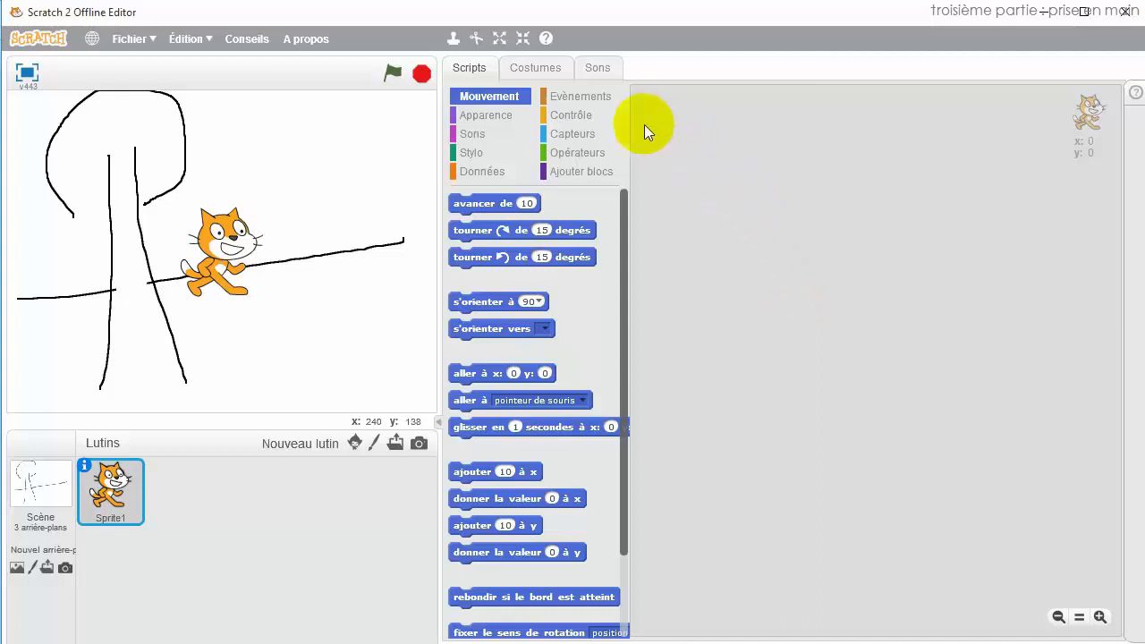
Build a 'quand drapeau cliqué' script with 'dire Hello world !' and run it with the green flag.
{"action": "left_click", "coordinate": [600, 95]}
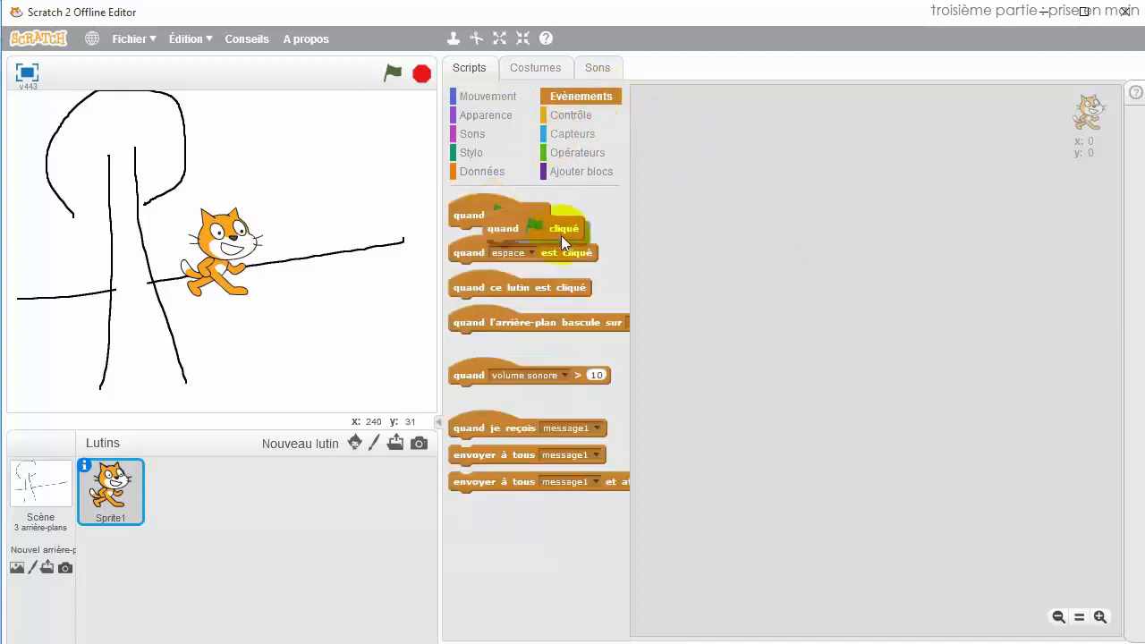
{"action": "left_click_drag", "start_coordinate": [527, 224], "coordinate": [867, 254]}
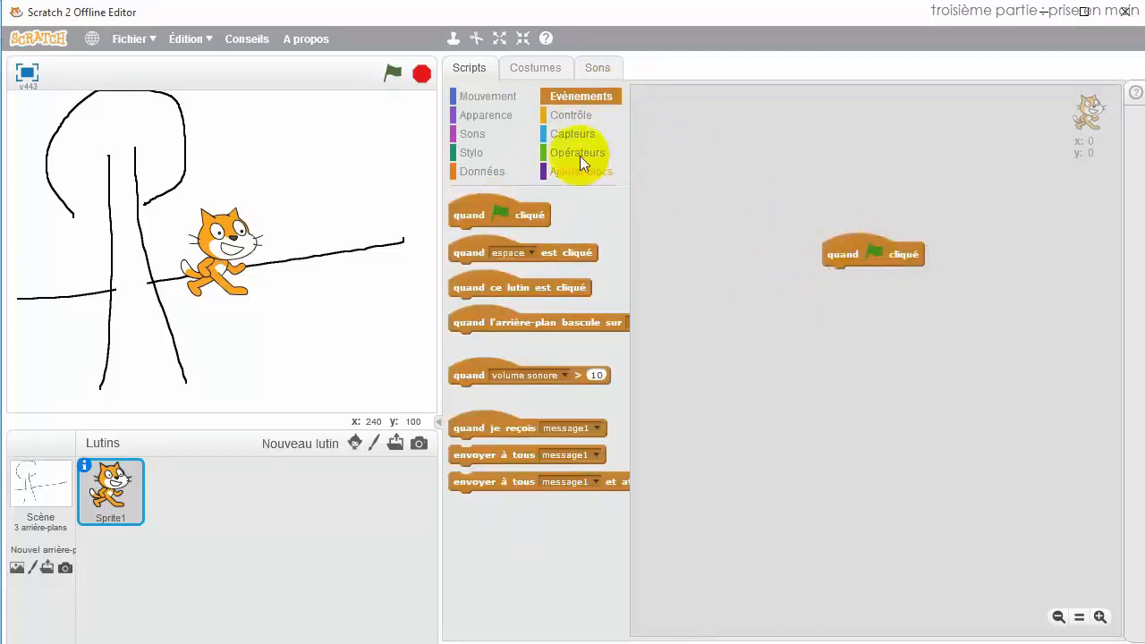
{"action": "left_click", "coordinate": [487, 115]}
{"action": "left_click_drag", "start_coordinate": [464, 230], "coordinate": [841, 282]}
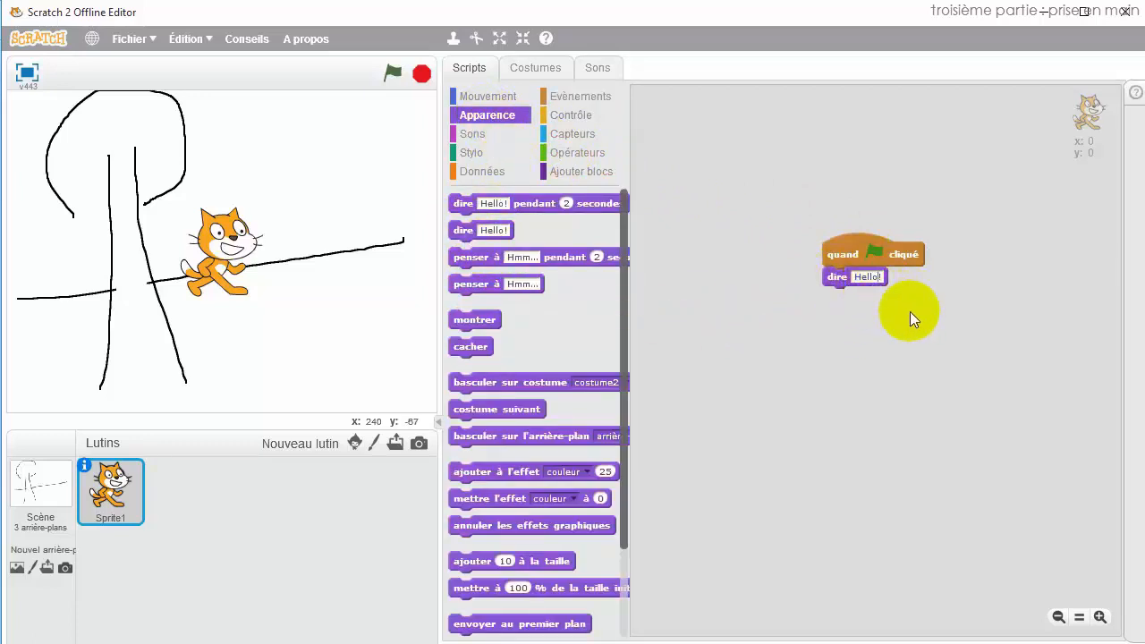
{"action": "type", "text": "world"}
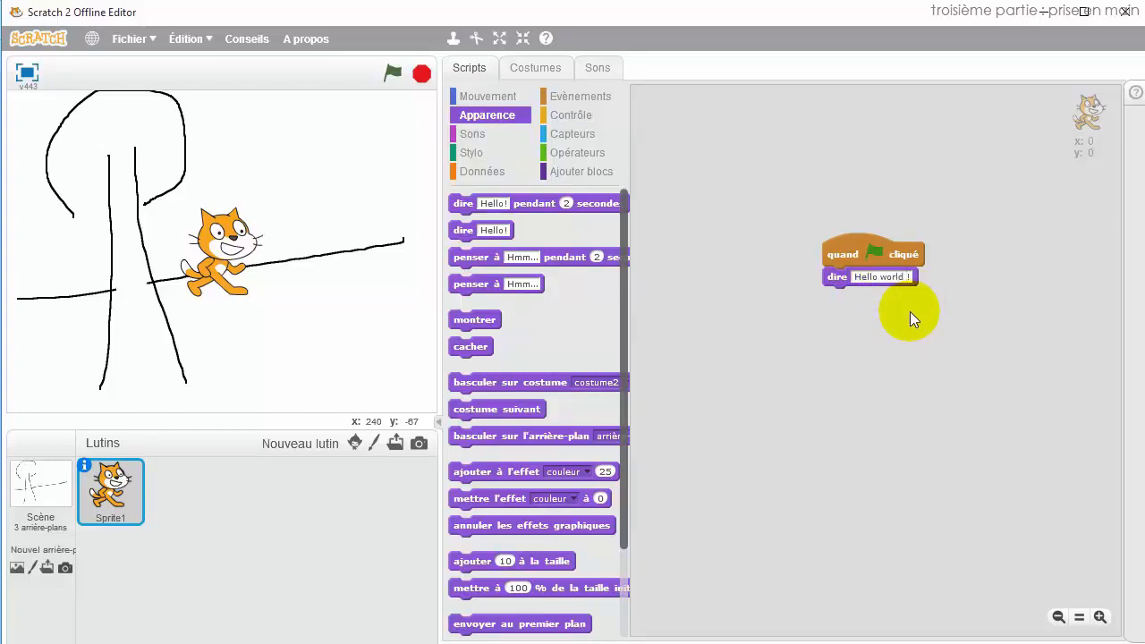
{"action": "left_click", "coordinate": [806, 265]}
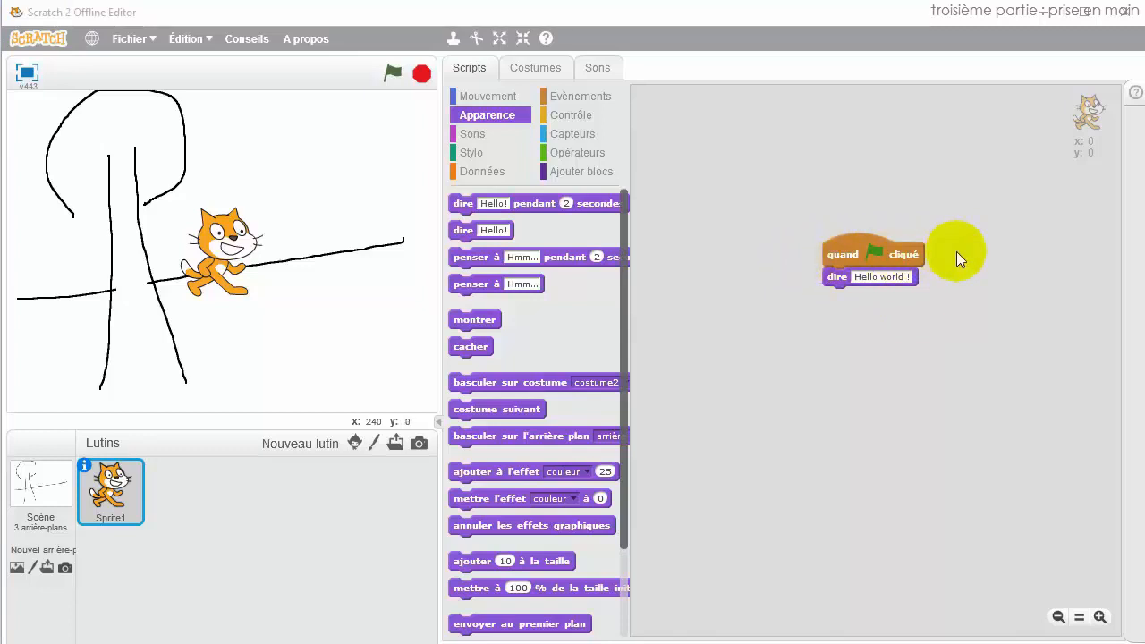
{"action": "left_click", "coordinate": [391, 75]}
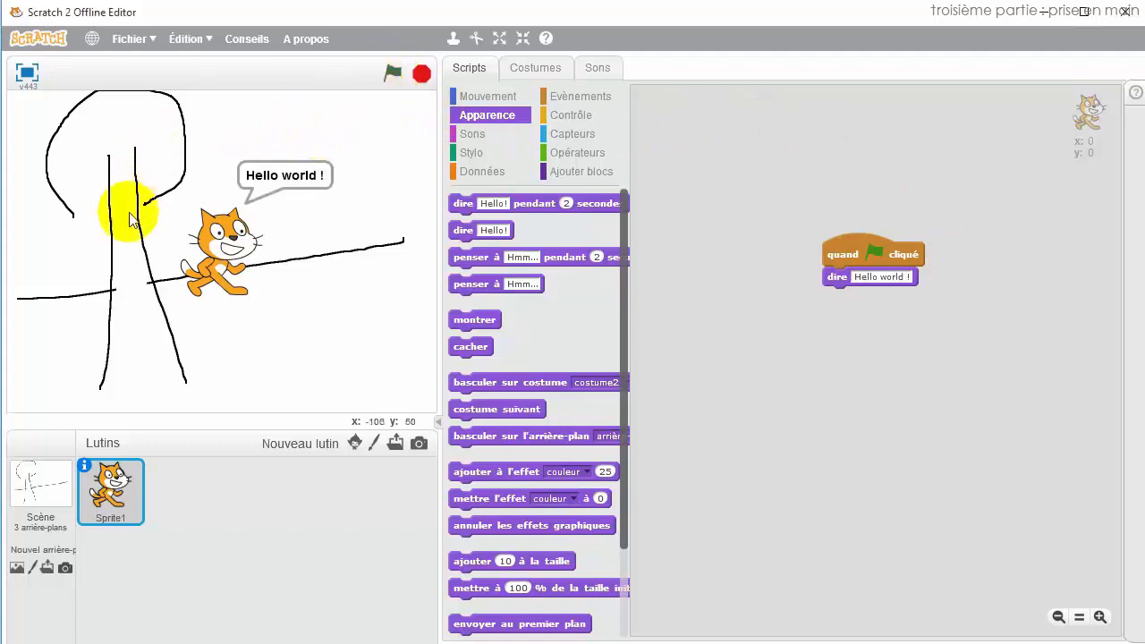